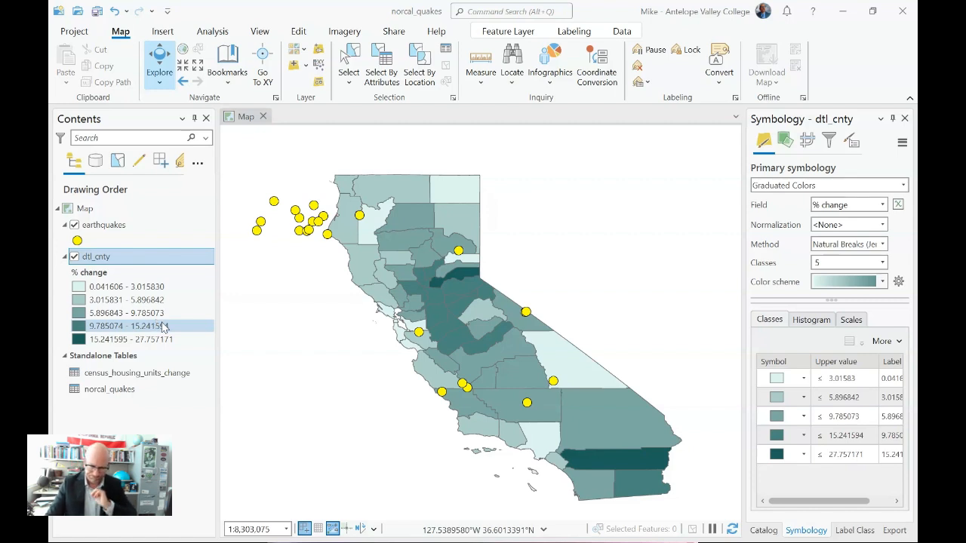
# Step: Format the dtl_cnty legend labels to 1 decimal place and return to the layer's class list
pyautogui.click(167, 340)
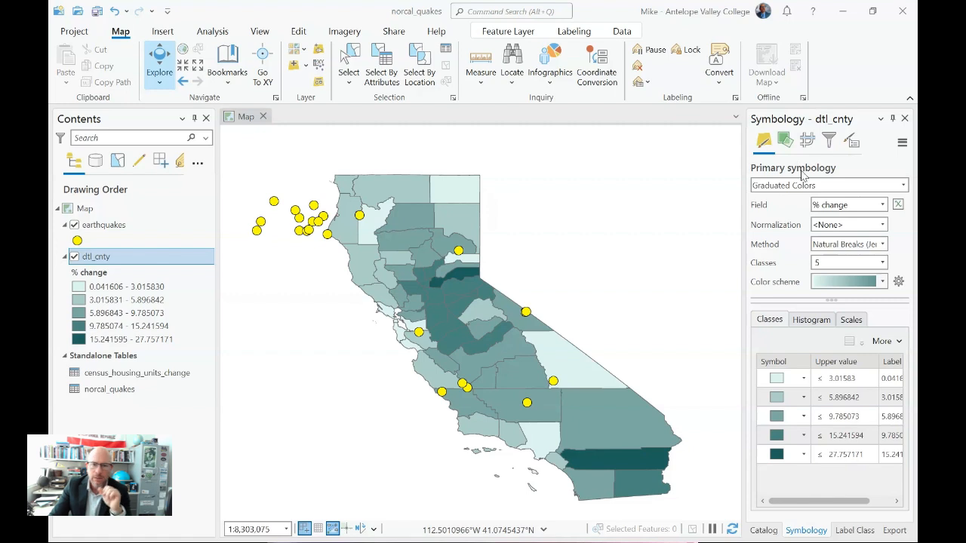
pyautogui.click(852, 141)
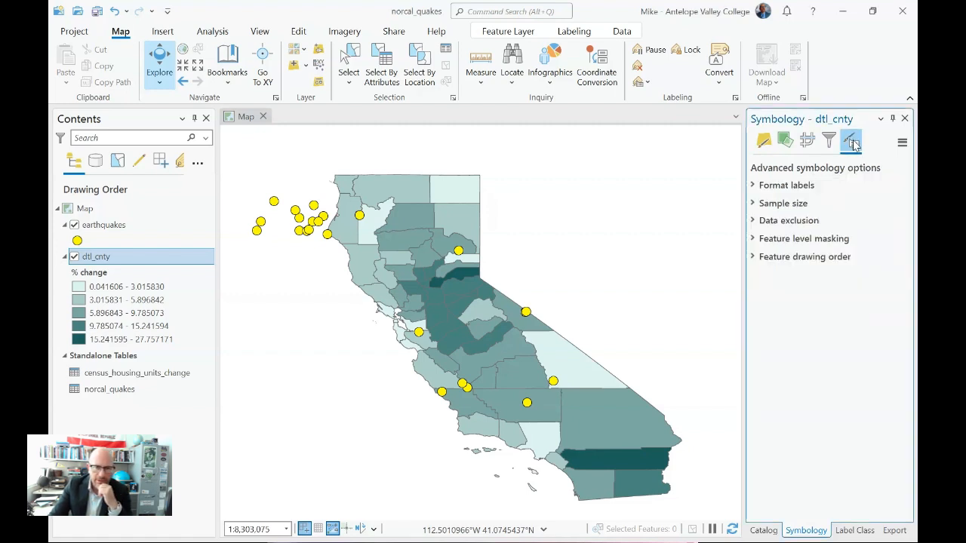
pyautogui.click(752, 185)
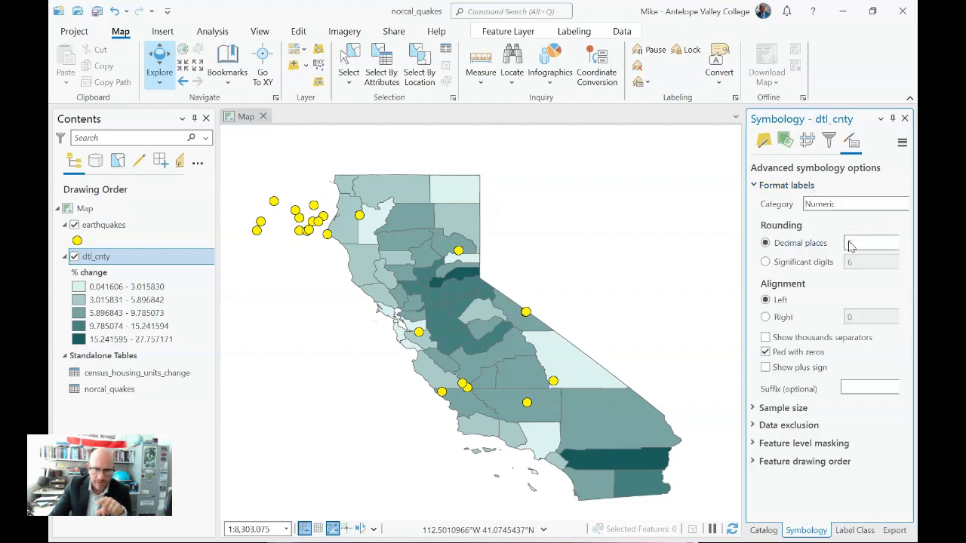
pyautogui.moveTo(743, 259); pyautogui.dragTo(667, 259)
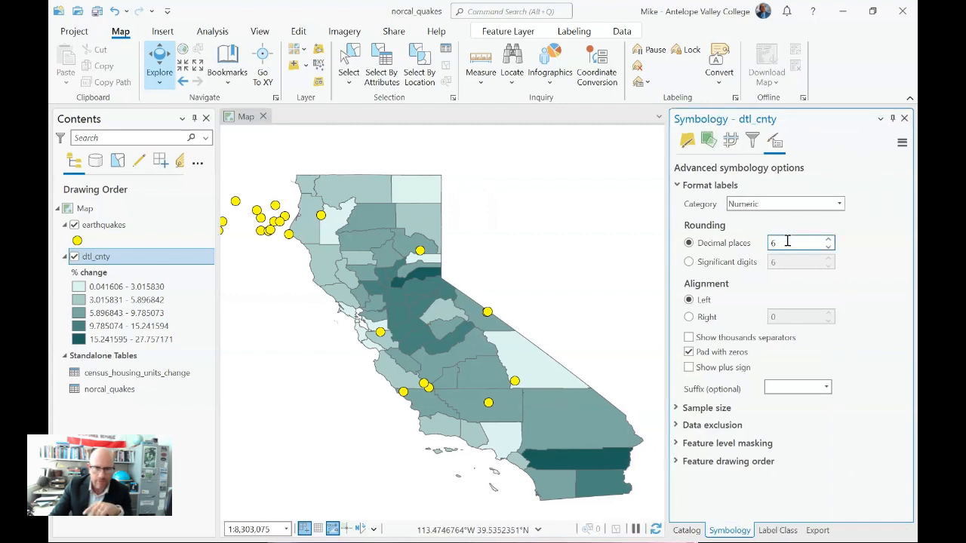
pyautogui.click(827, 247)
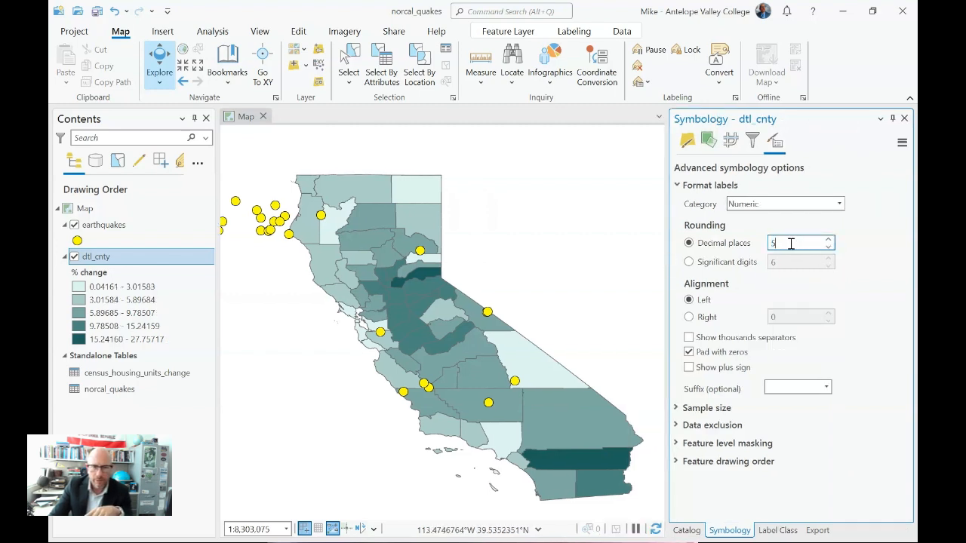
pyautogui.write('1')
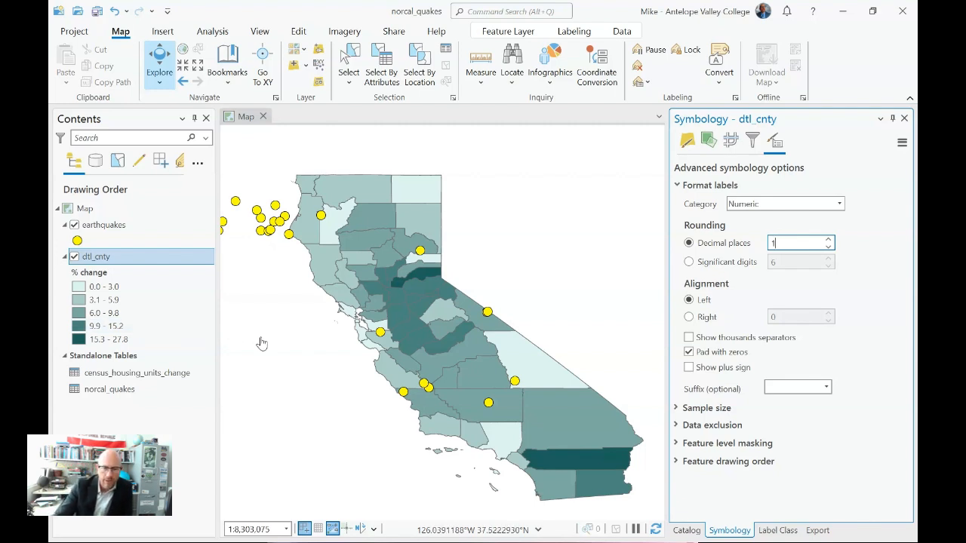
pyautogui.moveTo(667, 308); pyautogui.dragTo(687, 309)
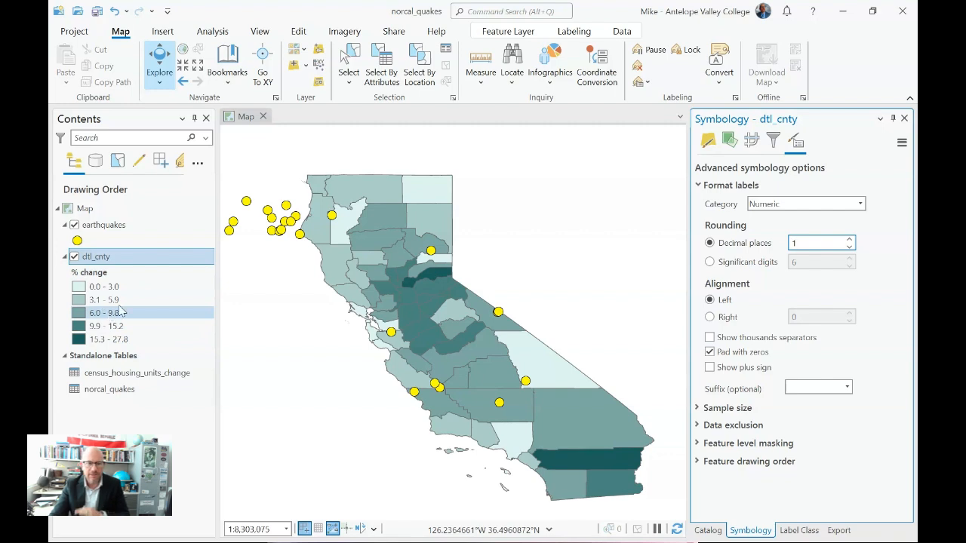
pyautogui.click(708, 142)
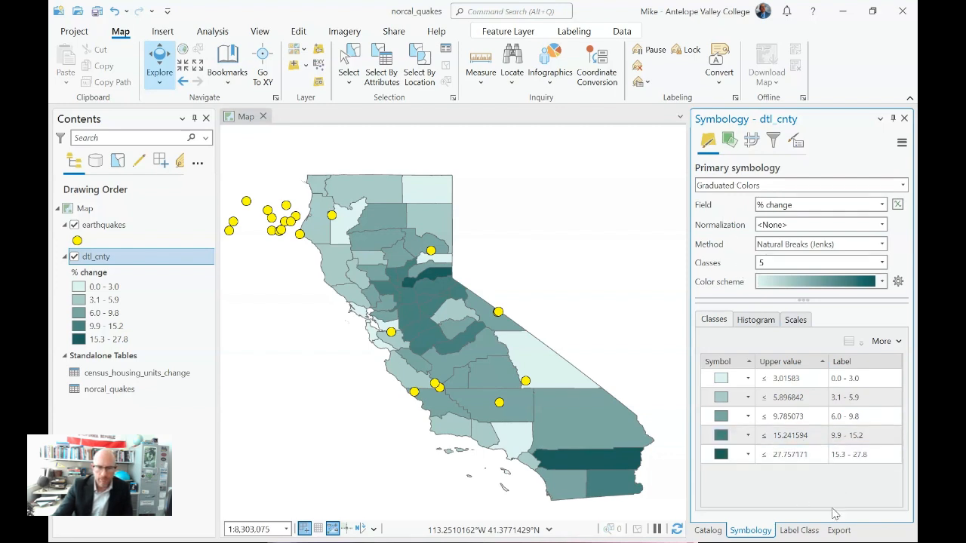
pyautogui.click(785, 379)
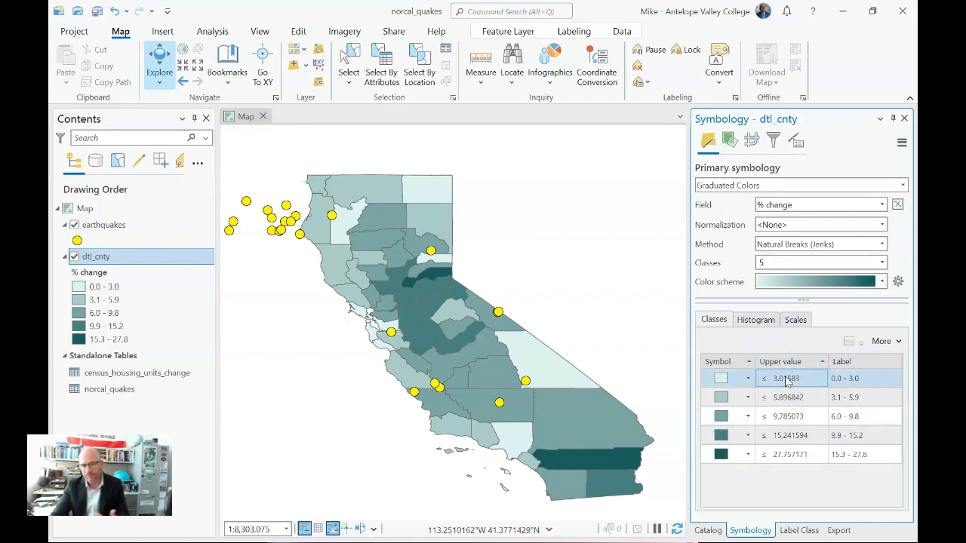
pyautogui.click(844, 378)
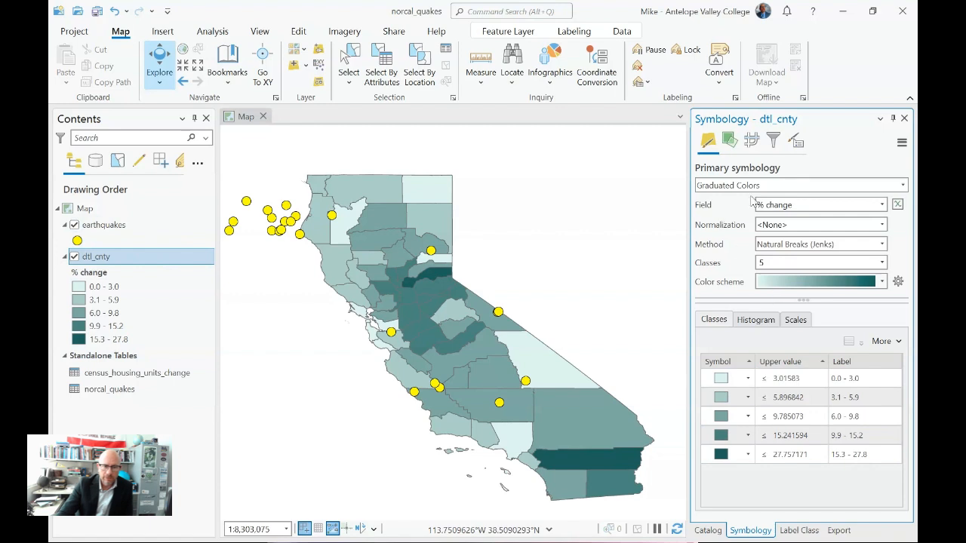
# Step: Symbolize the earthquakes layer with Graduated Symbols based on the Mag field
pyautogui.click(103, 227)
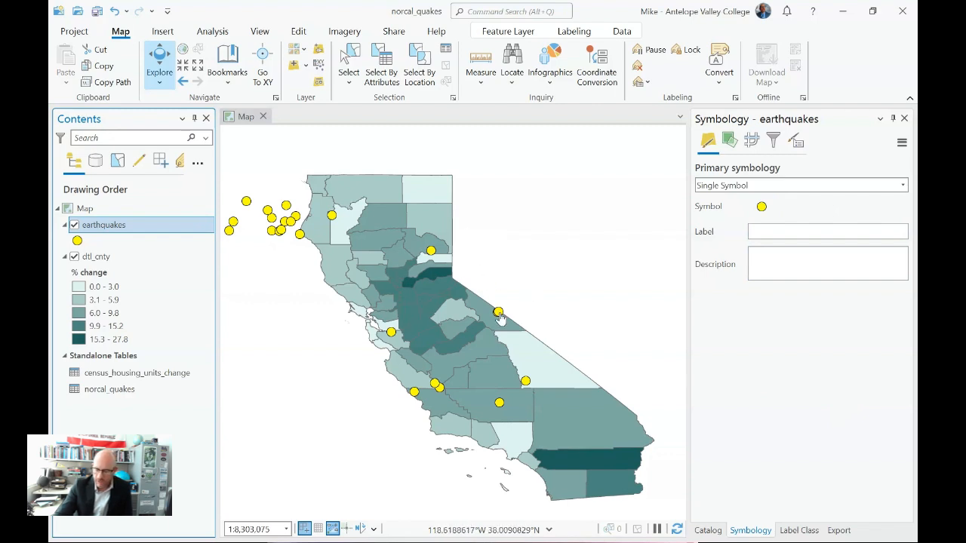
pyautogui.click(826, 188)
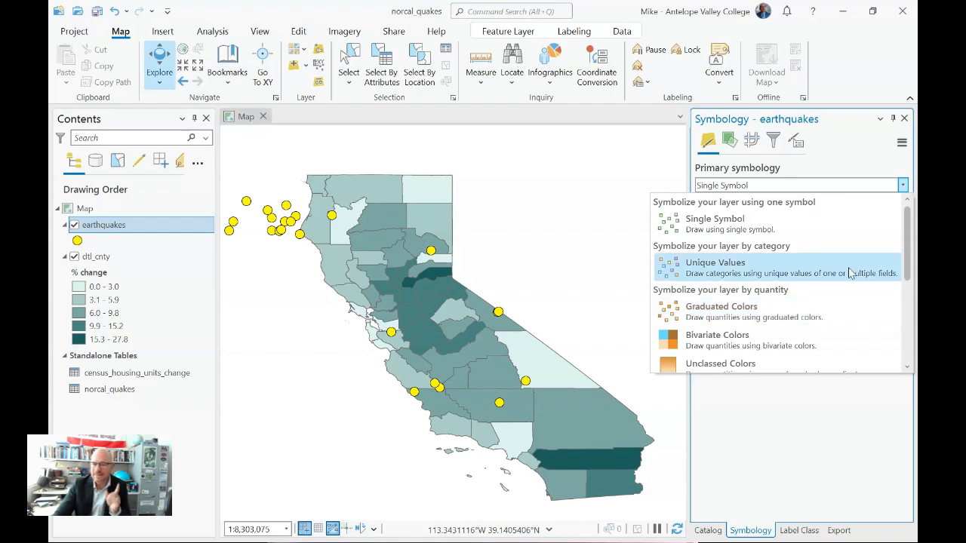
pyautogui.moveTo(908, 276); pyautogui.dragTo(911, 347)
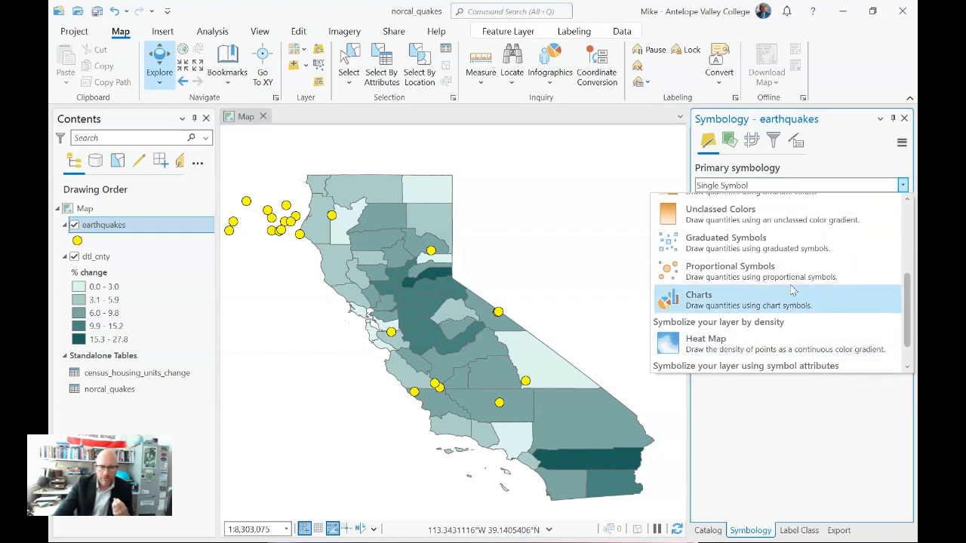
pyautogui.click(721, 249)
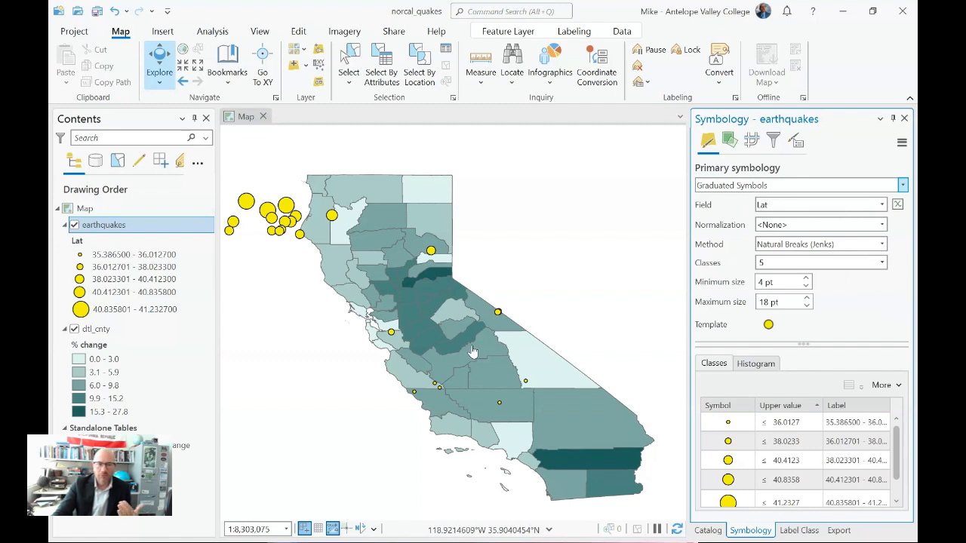
pyautogui.click(881, 206)
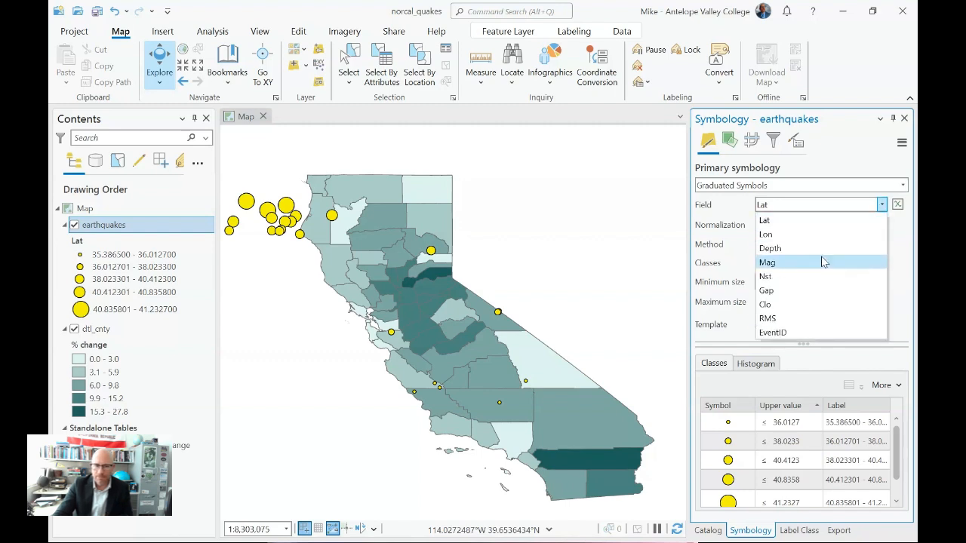
pyautogui.click(766, 262)
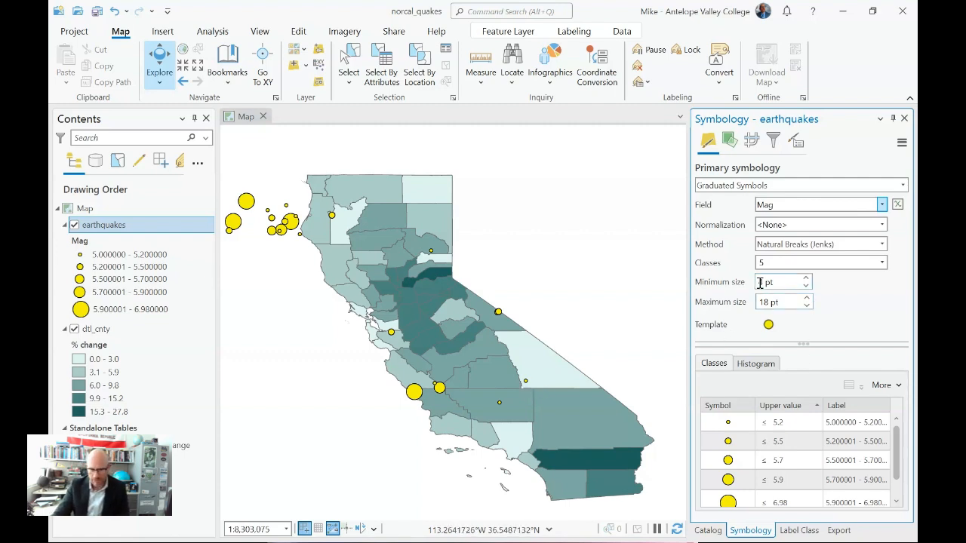
# Step: Set the minimum size of the graduated earthquake symbols to 7 pt
pyautogui.click(807, 280)
pyautogui.click(807, 280)
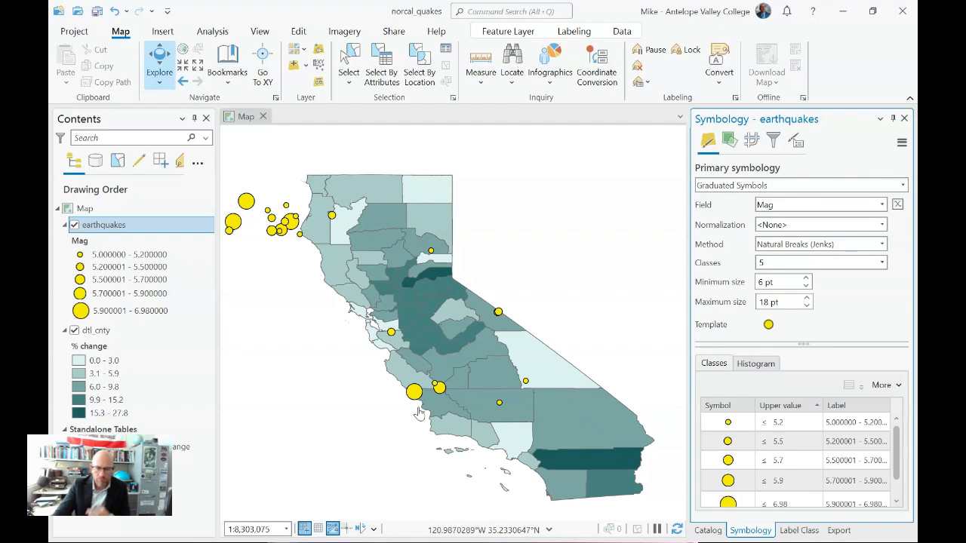
pyautogui.click(826, 505)
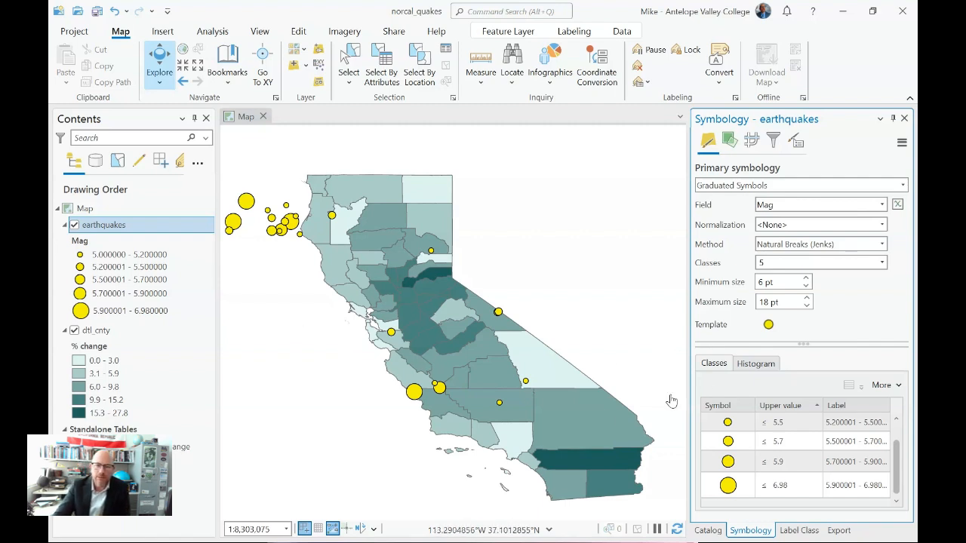
pyautogui.click(806, 277)
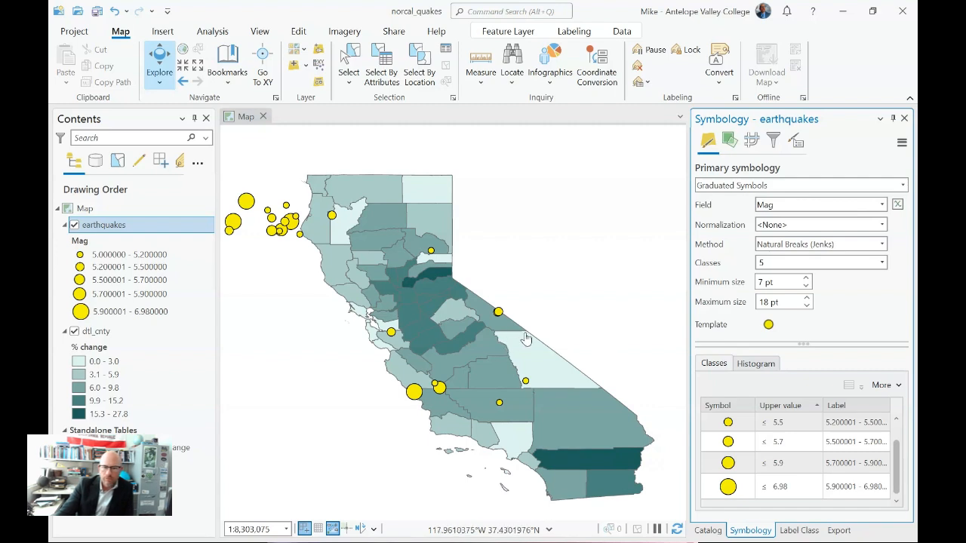
# Step: Open the gallery for the earthquakes template symbol and try the Square 3 and Triangle 3 shapes
pyautogui.click(769, 324)
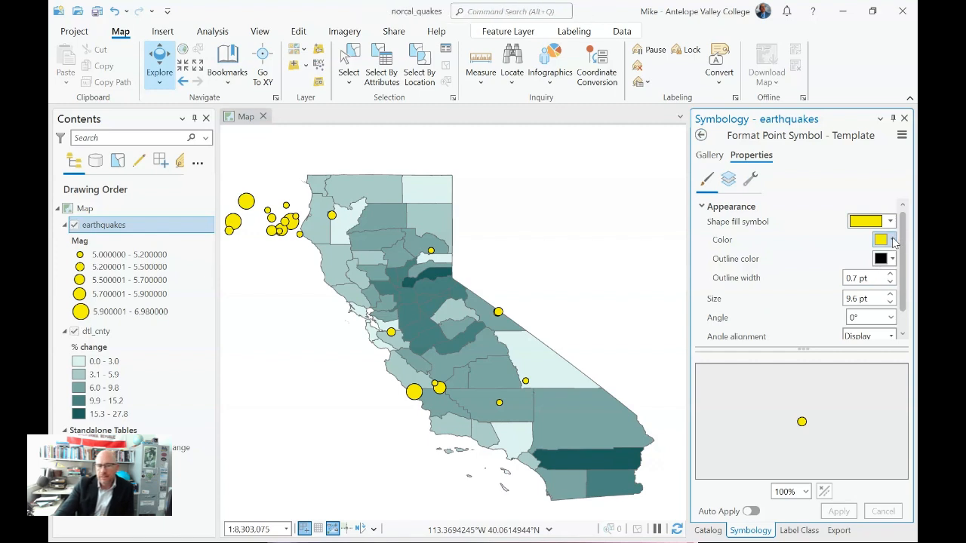
pyautogui.click(713, 155)
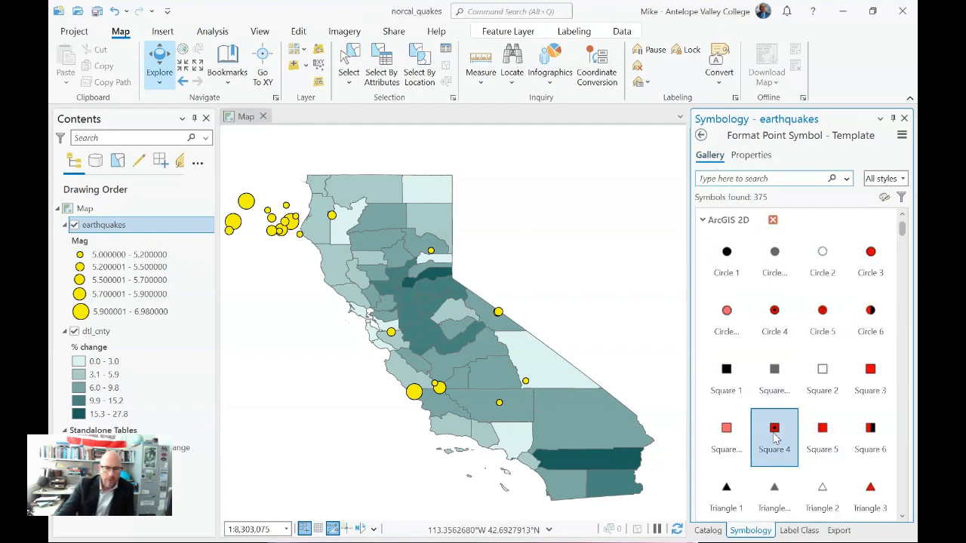
pyautogui.click(875, 375)
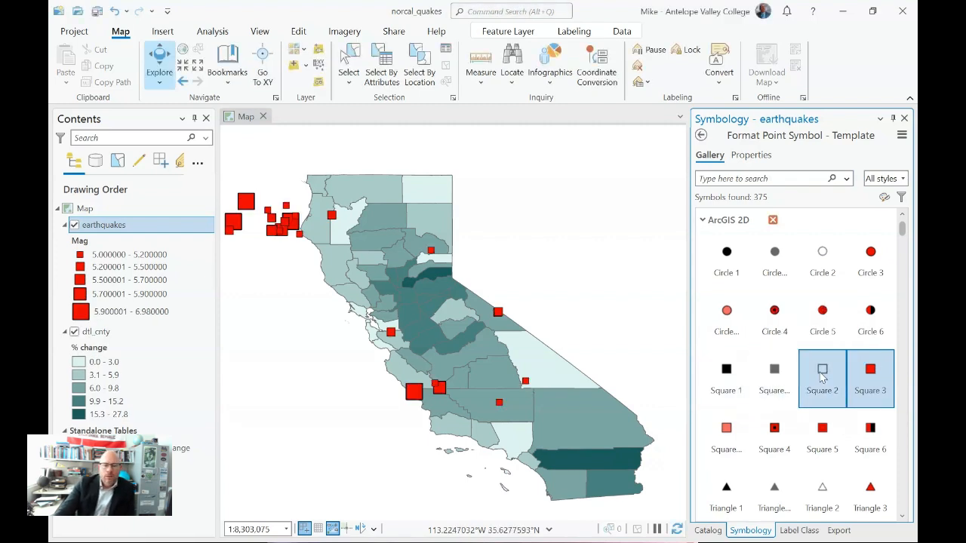
pyautogui.click(874, 504)
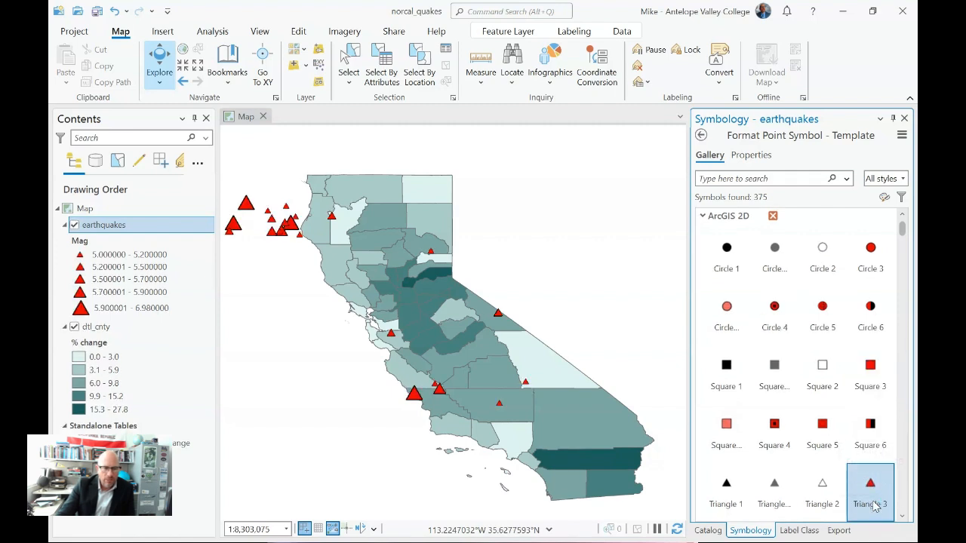
# Step: Try the Airport symbol as the template for the earthquake points
pyautogui.scroll(-3, 845, 424)
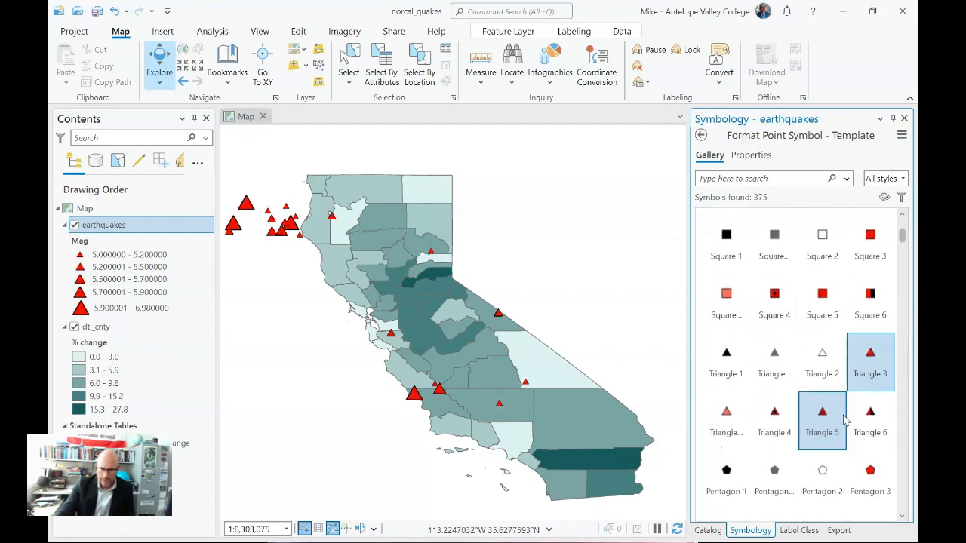
pyautogui.scroll(-5, 845, 424)
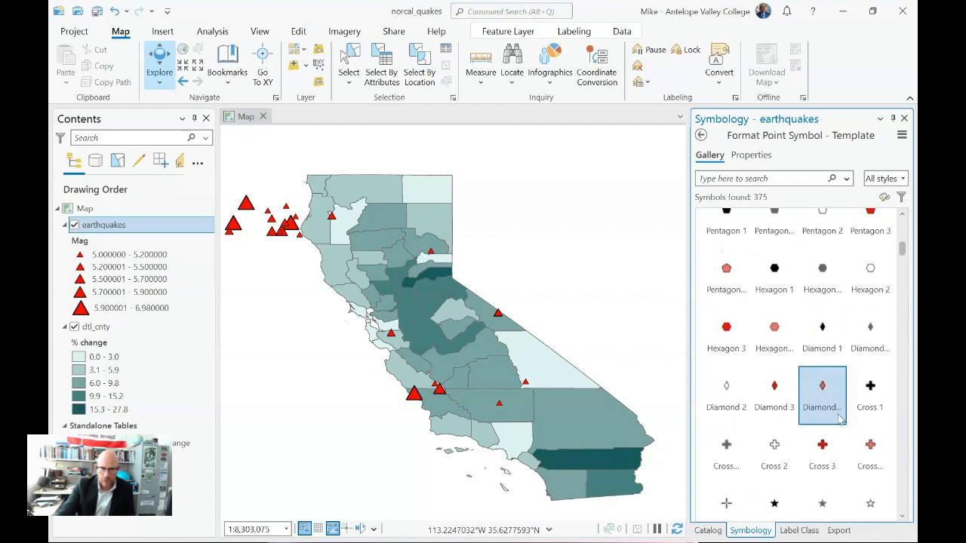
pyautogui.scroll(-1, 837, 419)
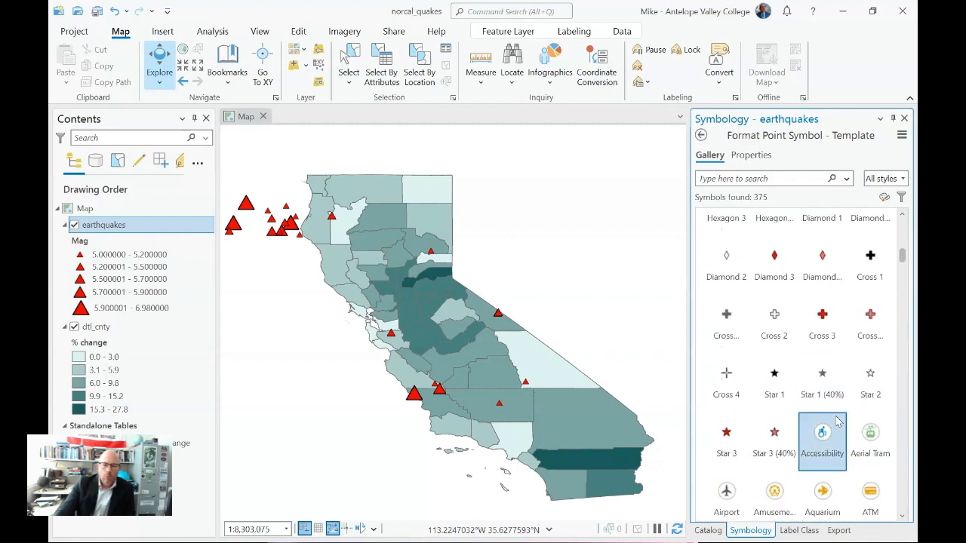
pyautogui.click(737, 512)
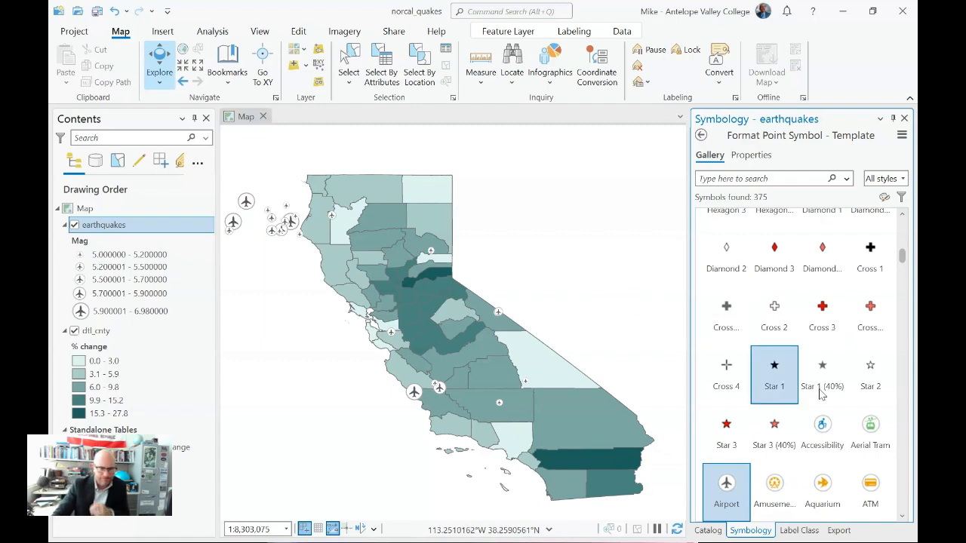
# Step: Replace the Airport template symbol of the earthquakes layer with Triangle 3
pyautogui.scroll(3, 822, 429)
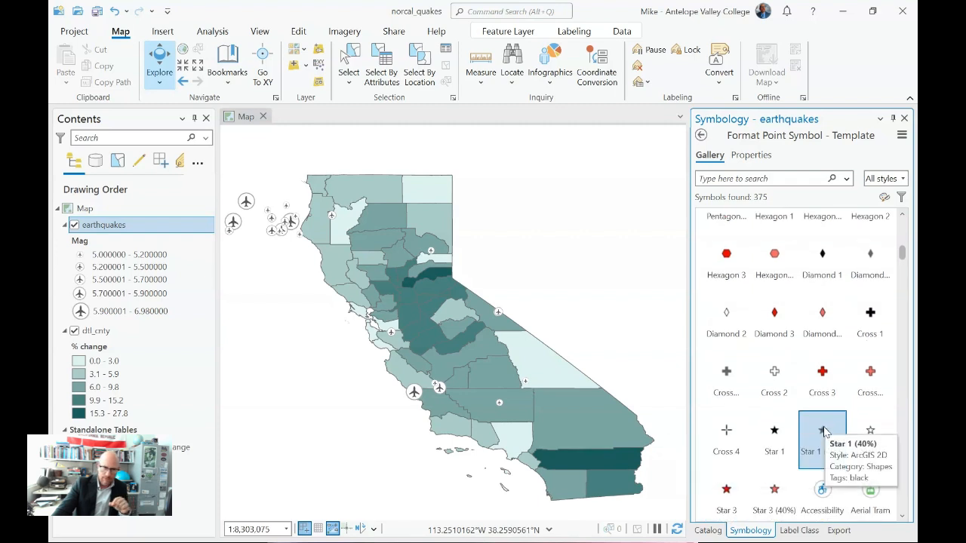
pyautogui.scroll(1, 885, 343)
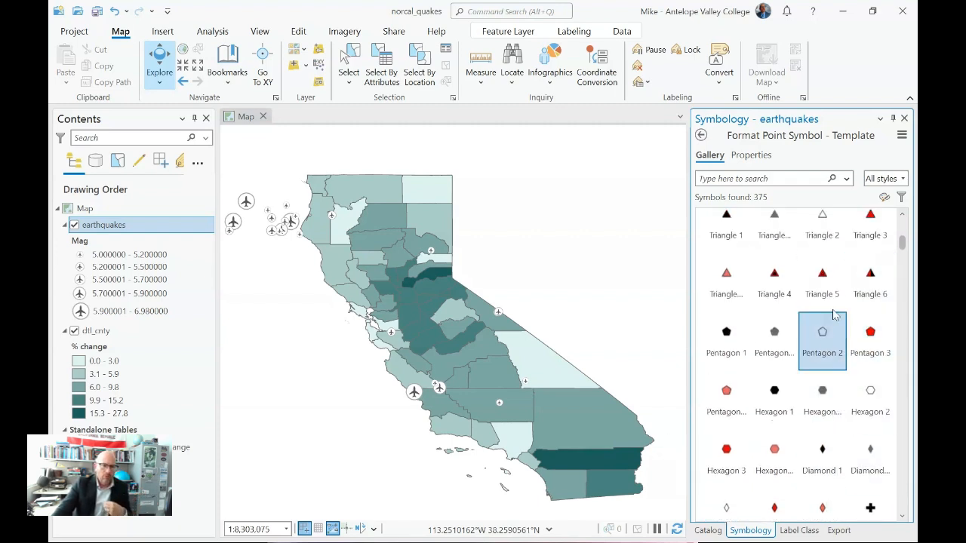
pyautogui.scroll(1, 863, 362)
pyautogui.click(864, 267)
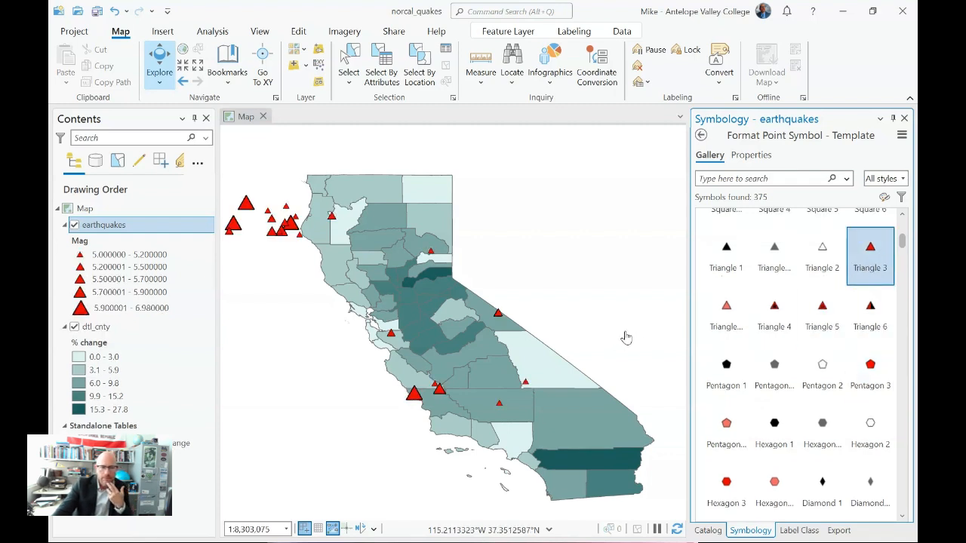
# Step: Try Square 5 as the earthquakes template symbol and recolor it Solar Yellow
pyautogui.scroll(1, 868, 325)
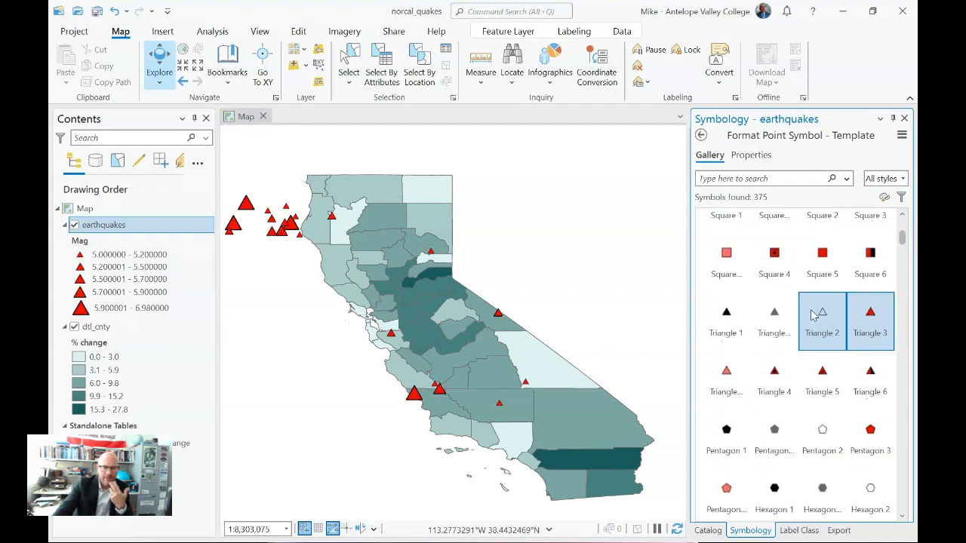
pyautogui.click(821, 264)
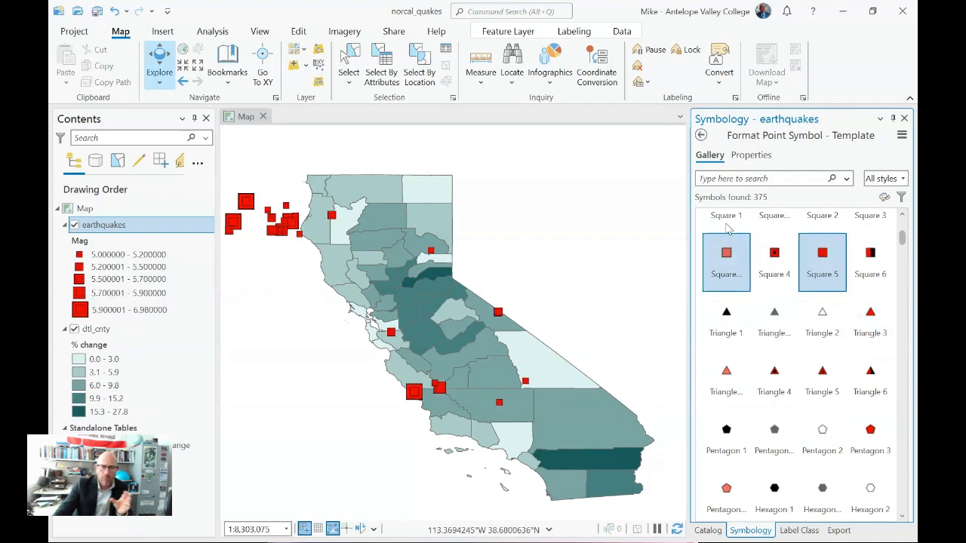
pyautogui.click(750, 155)
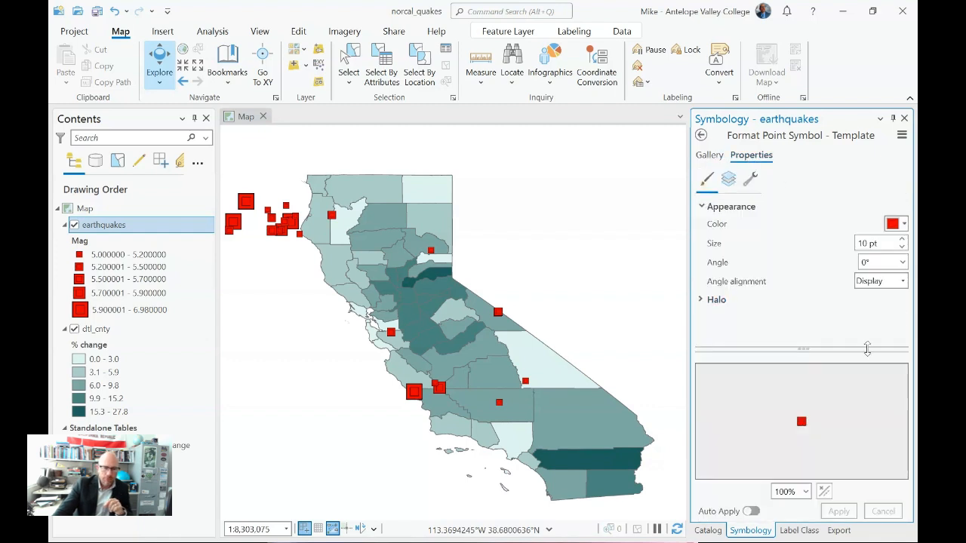
pyautogui.click(905, 225)
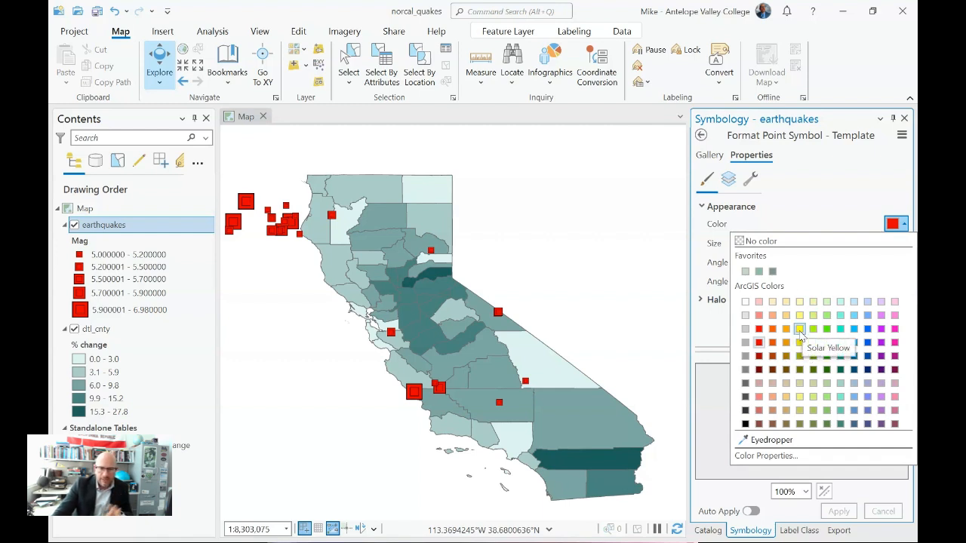
pyautogui.click(799, 329)
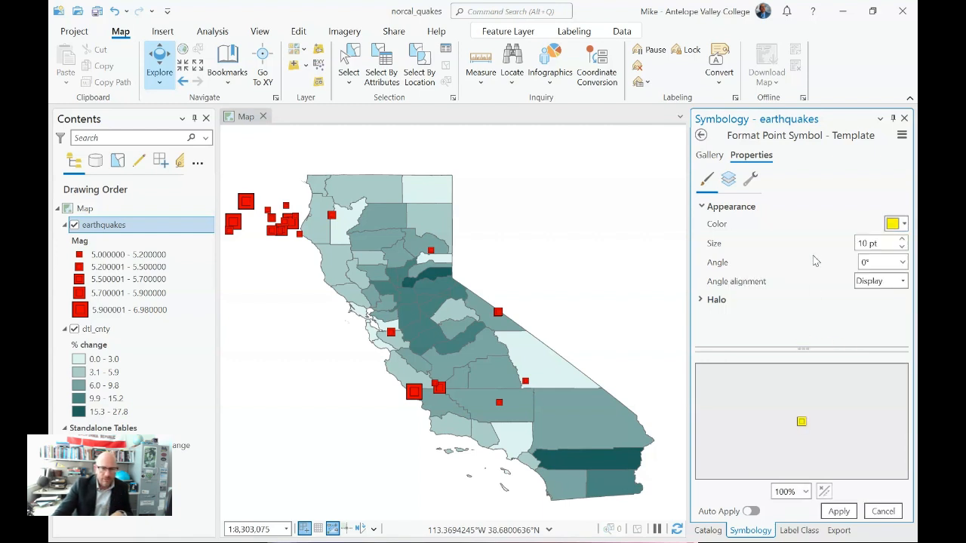
pyautogui.click(839, 511)
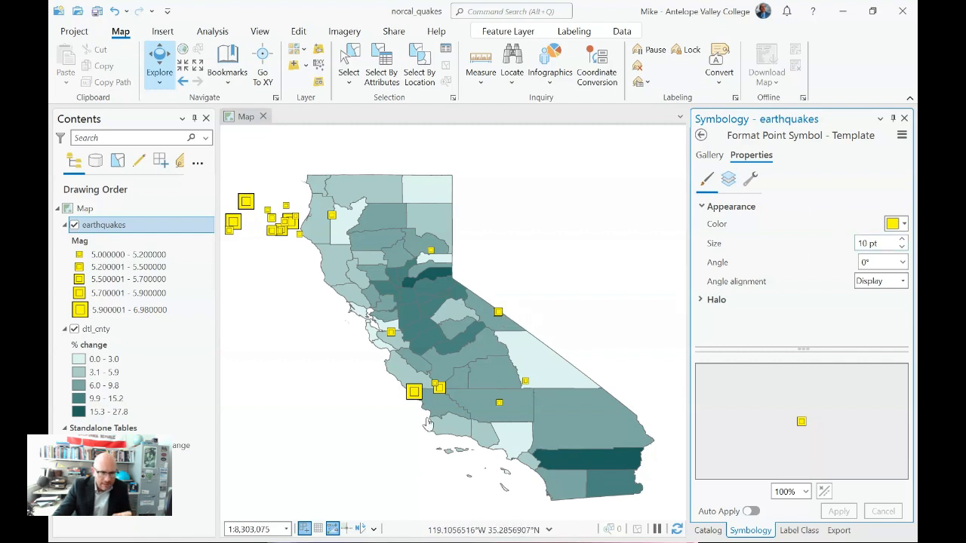
# Step: Change the earthquakes template symbol to Square 3 (40%) and set its fill color to Solar Yellow
pyautogui.click(710, 155)
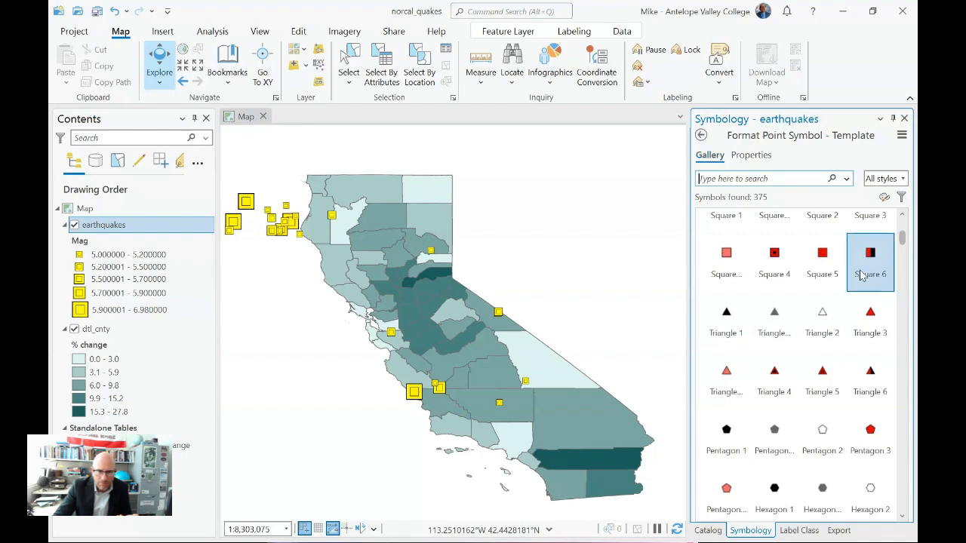
pyautogui.click(727, 266)
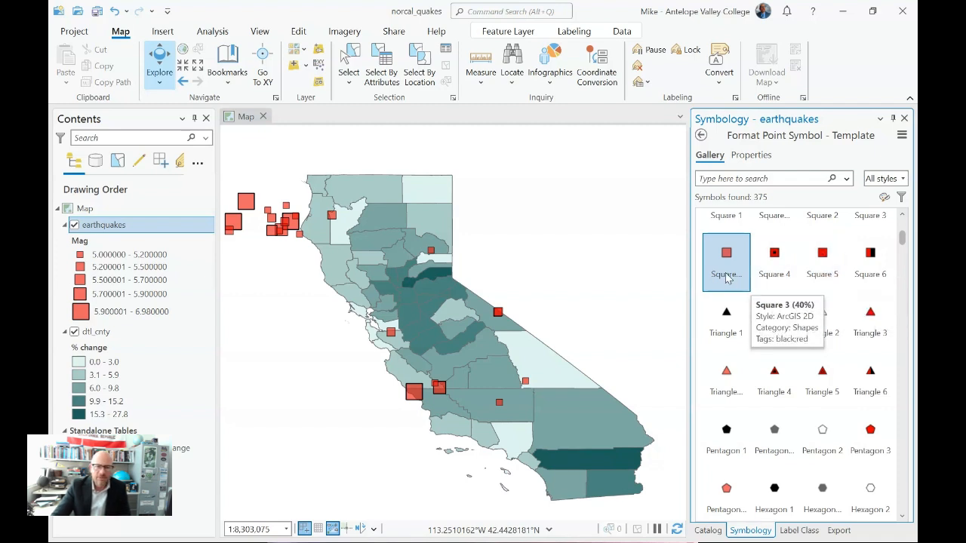
pyautogui.click(751, 155)
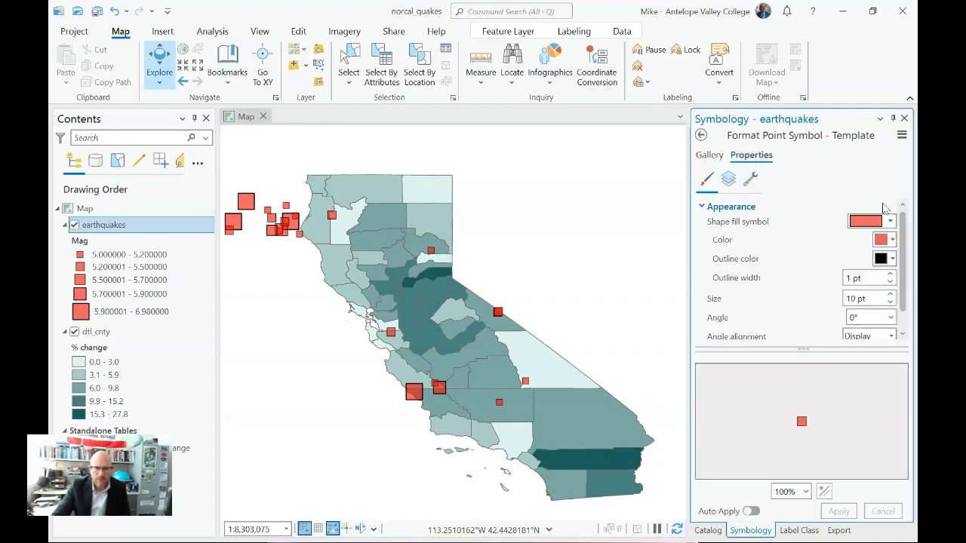
pyautogui.click(891, 241)
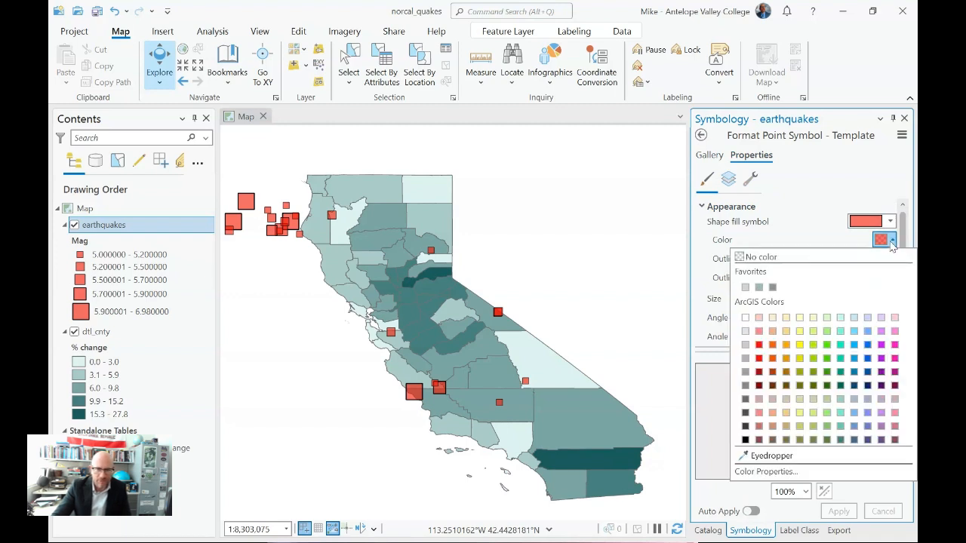
pyautogui.click(799, 344)
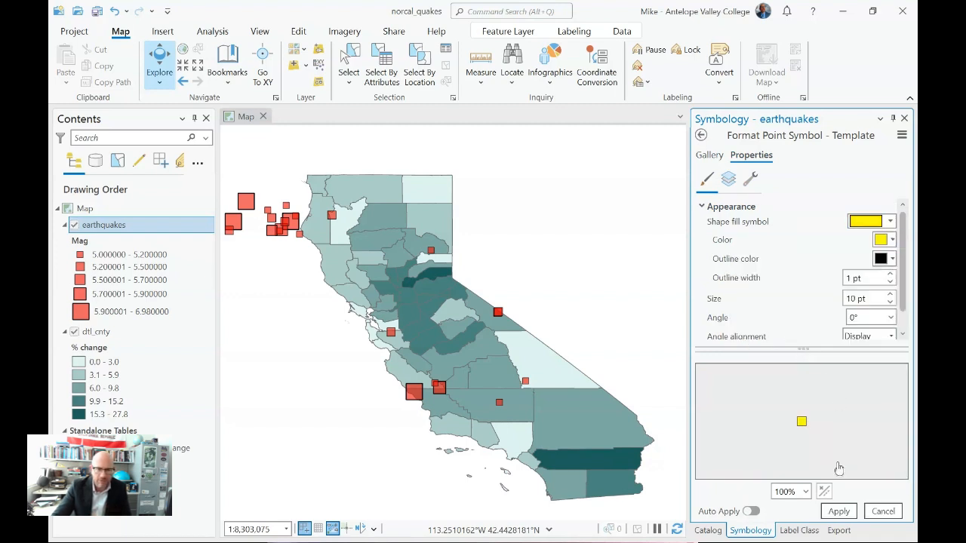
pyautogui.click(838, 511)
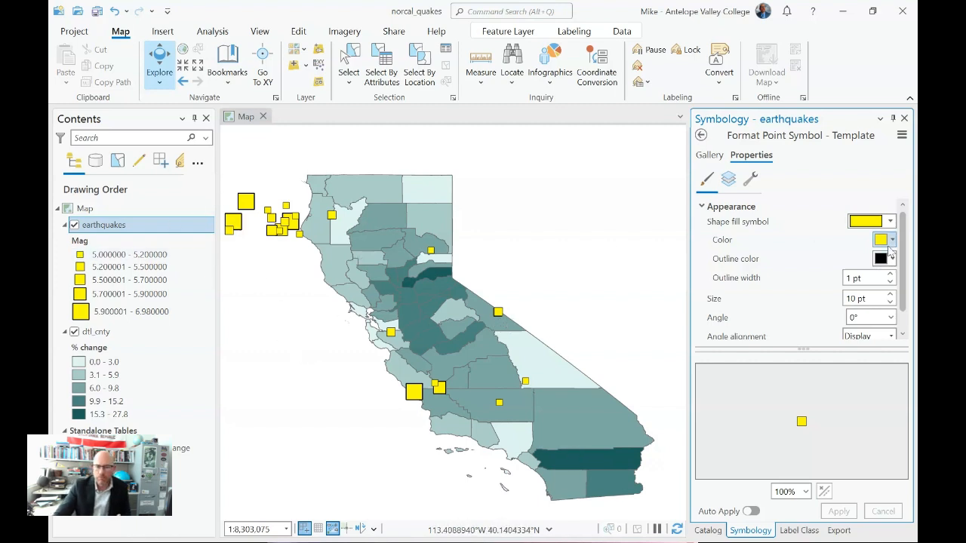
# Step: Set the outline color of the yellow earthquake squares to a dark olive shade and save the project
pyautogui.click(891, 259)
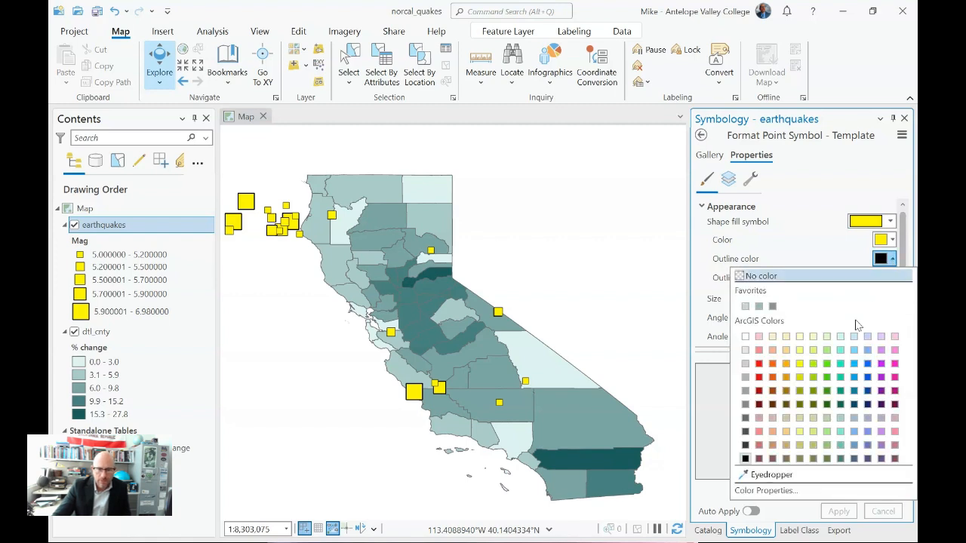
pyautogui.click(801, 393)
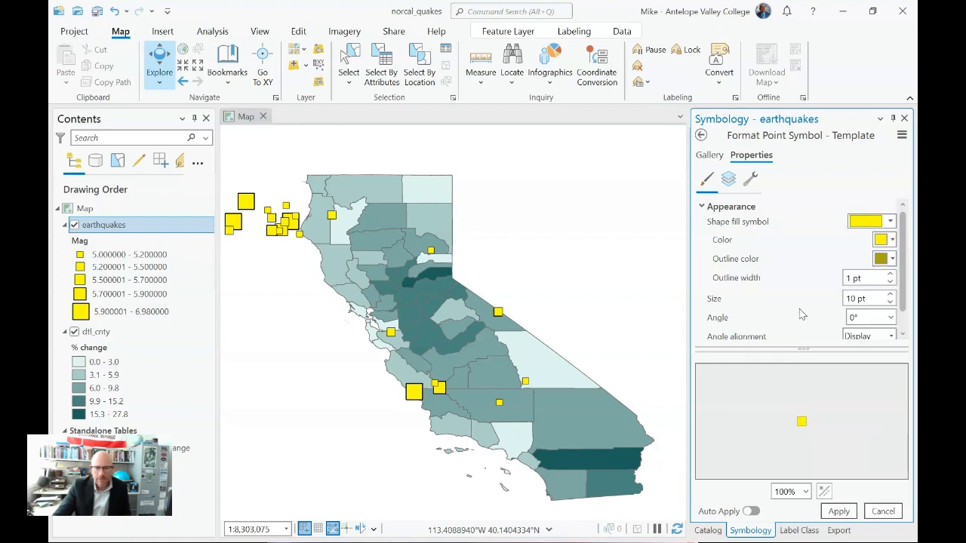
pyautogui.click(838, 511)
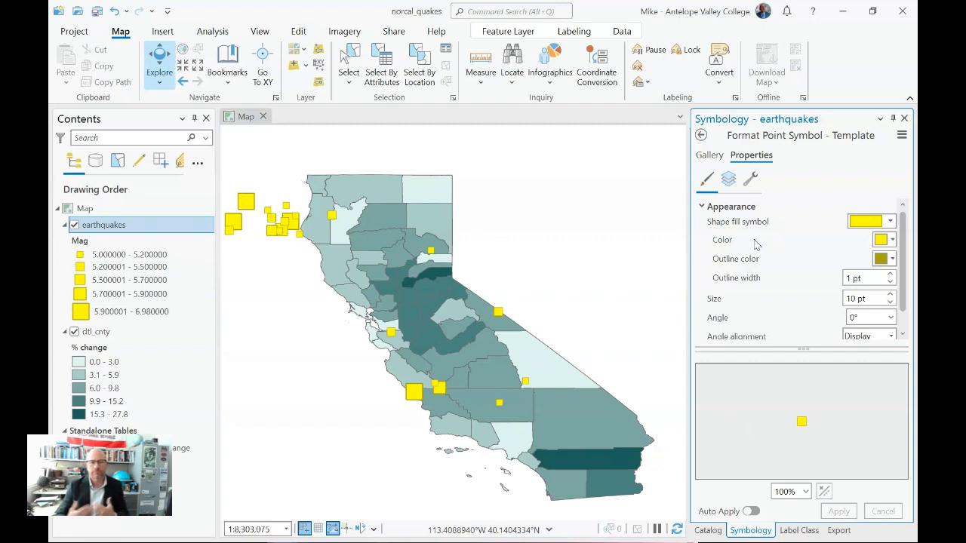
pyautogui.click(892, 262)
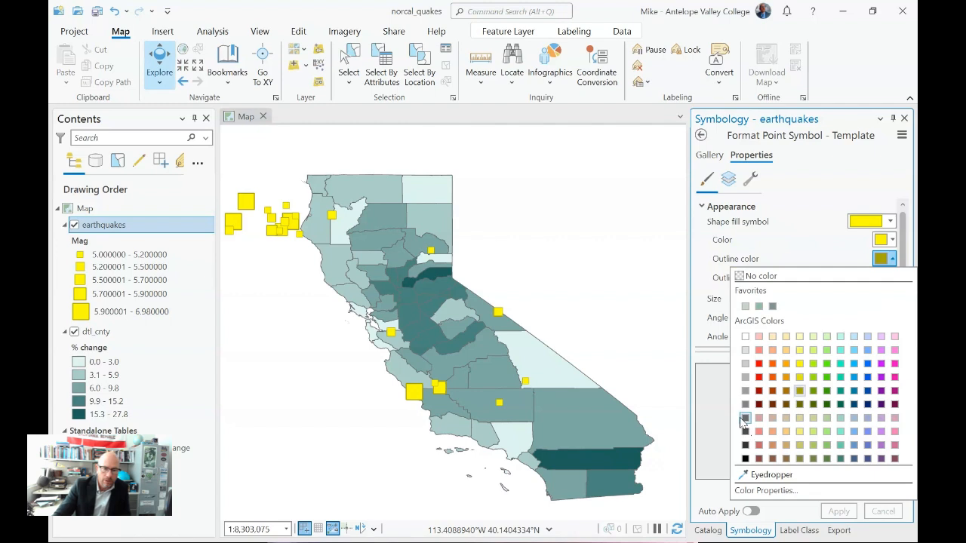
pyautogui.click(800, 405)
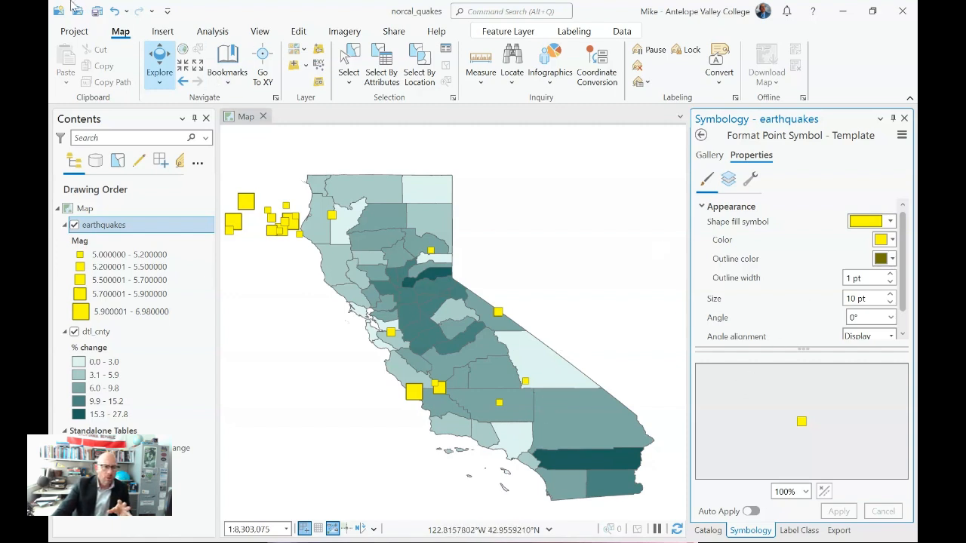
pyautogui.click(97, 11)
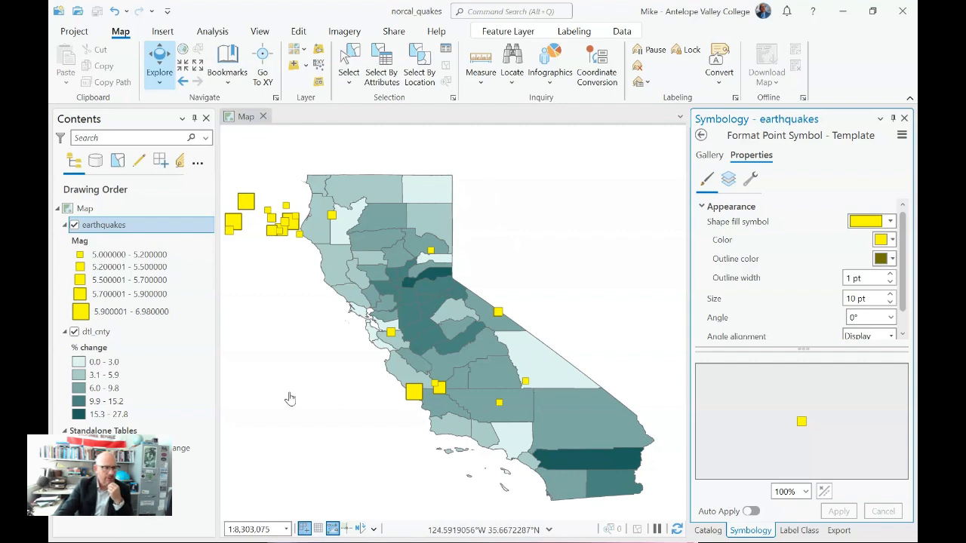
# Step: Open the map's coordinate system properties and check which layers use NAD 1983 and WGS 1984
pyautogui.rightClick(95, 213)
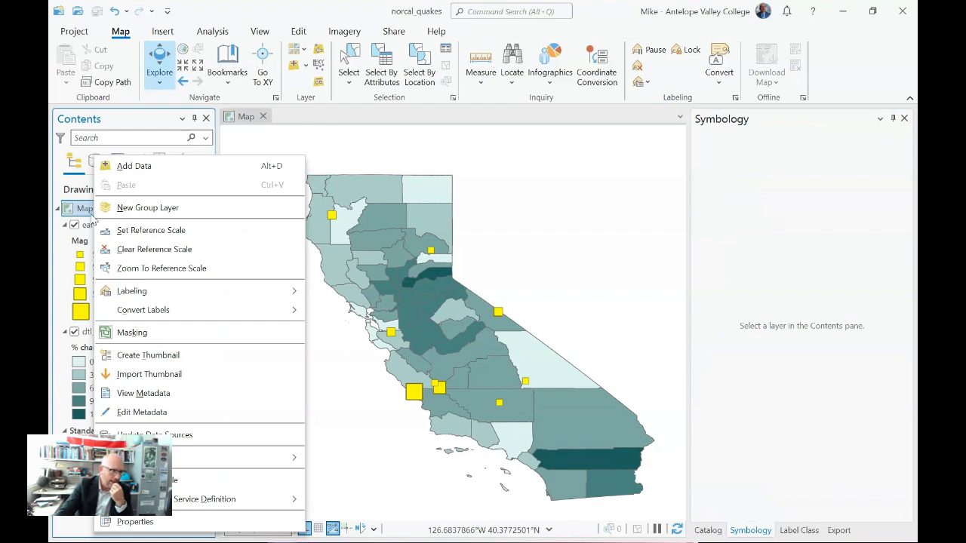
pyautogui.click(197, 521)
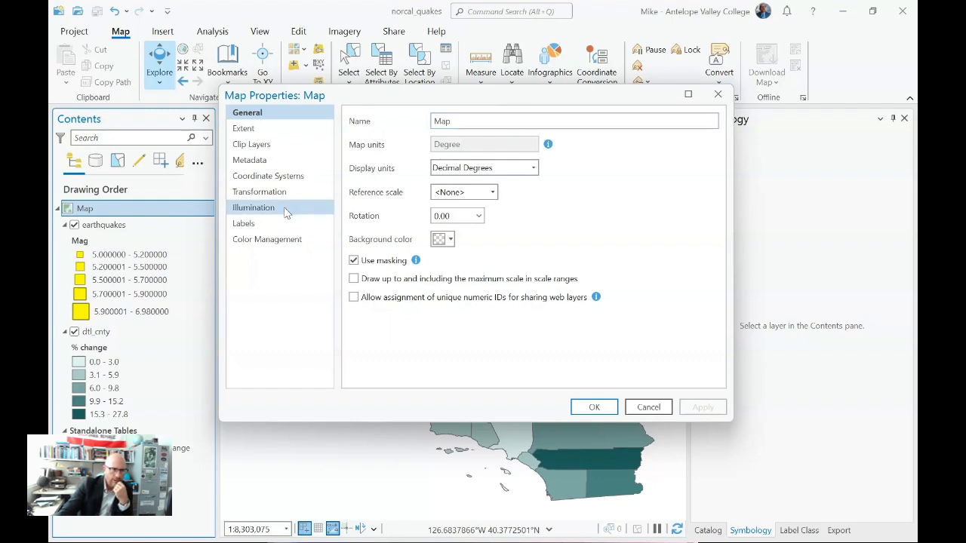
pyautogui.click(285, 178)
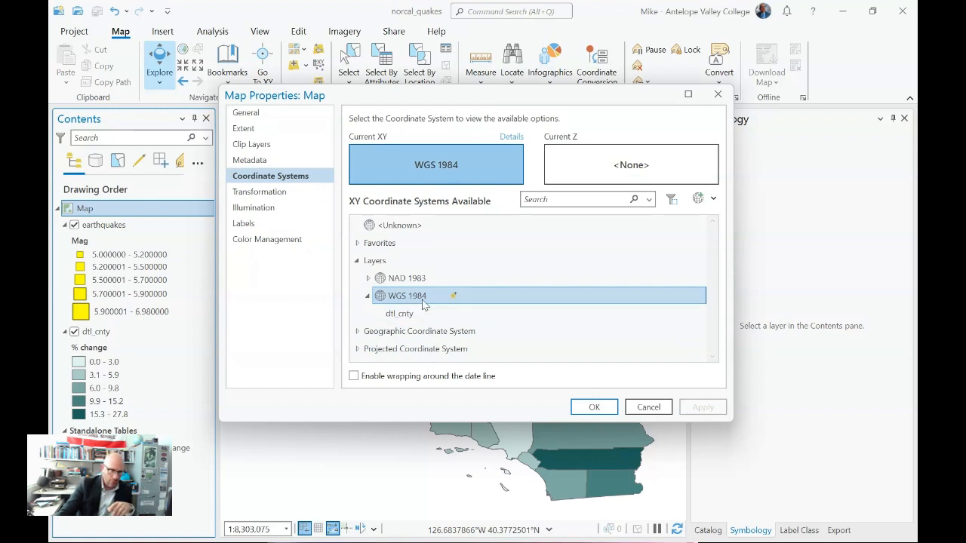
pyautogui.click(370, 279)
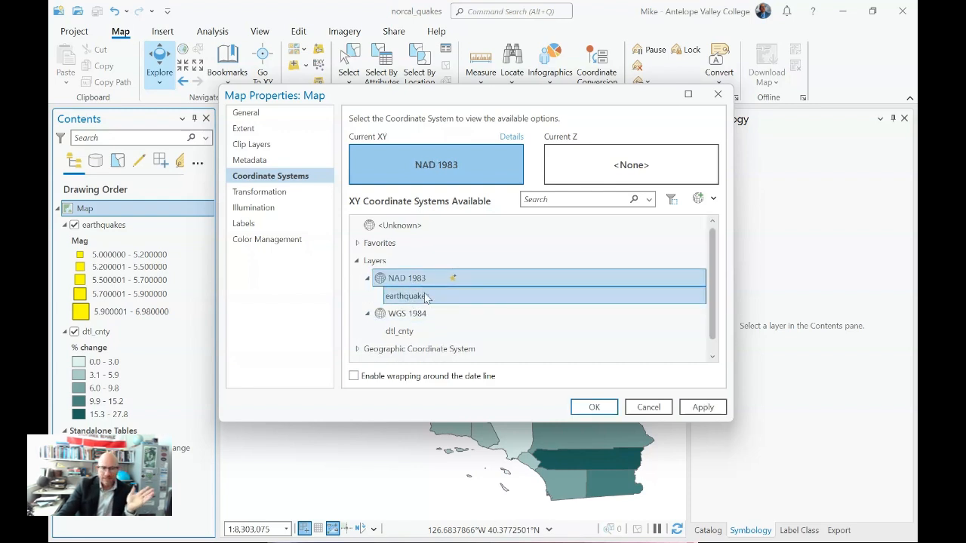
pyautogui.scroll(-1, 425, 293)
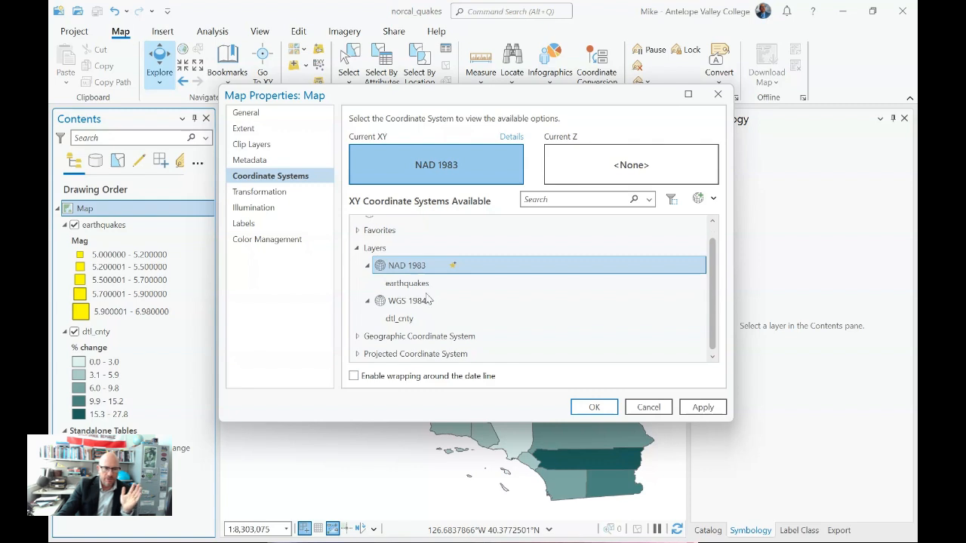
pyautogui.click(368, 267)
pyautogui.click(368, 296)
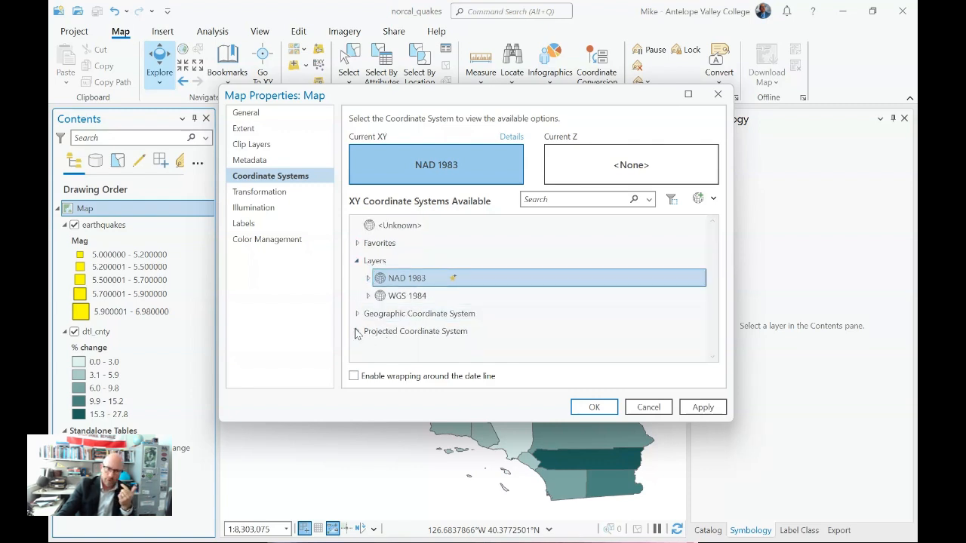
# Step: Apply the projected state system NAD 1983 (2011) California (Teale) Albers (Meters) to the map and move the properties dialog off the map
pyautogui.click(358, 331)
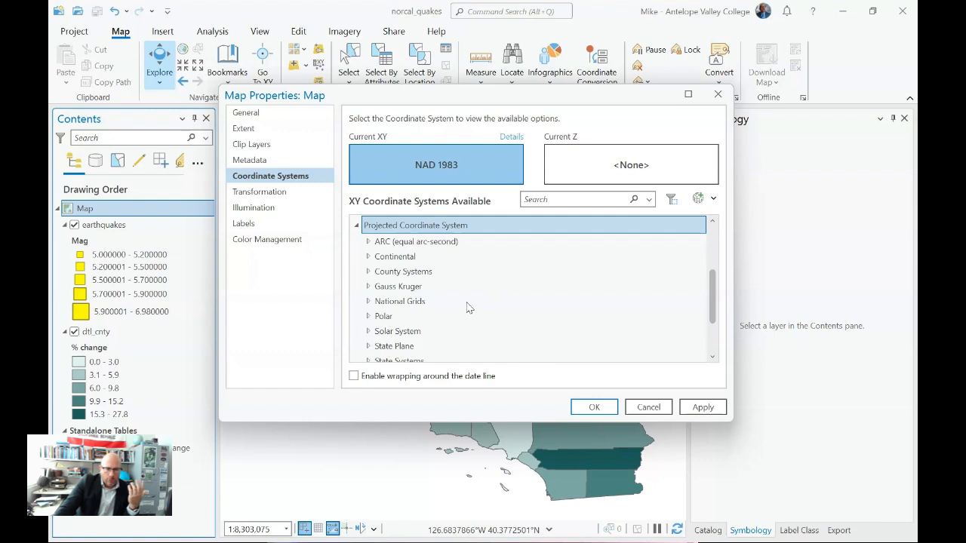
pyautogui.scroll(-1, 464, 301)
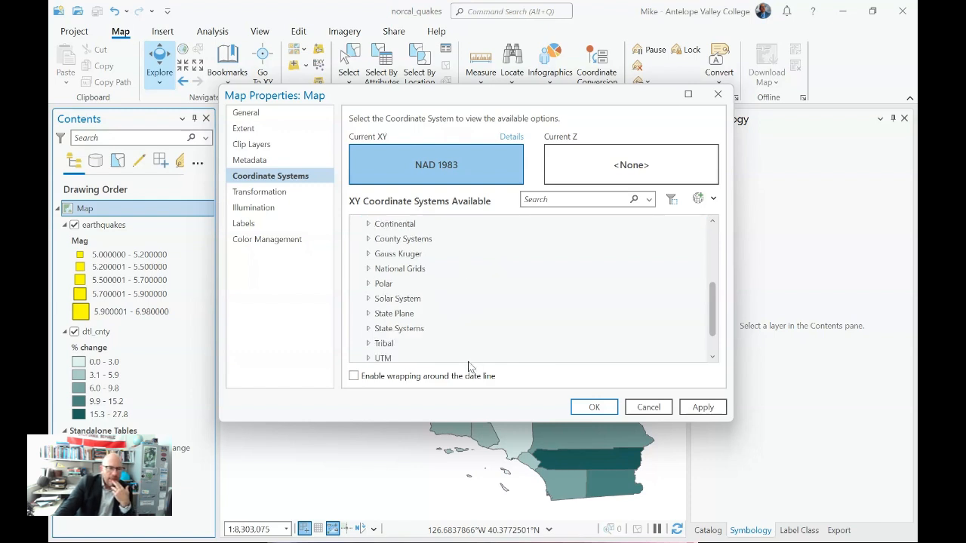
pyautogui.click(414, 329)
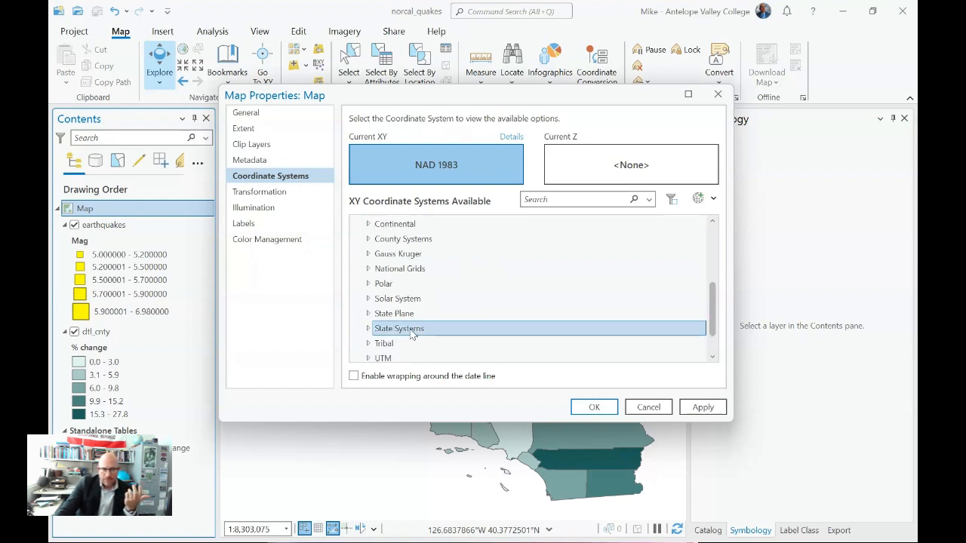
pyautogui.click(368, 328)
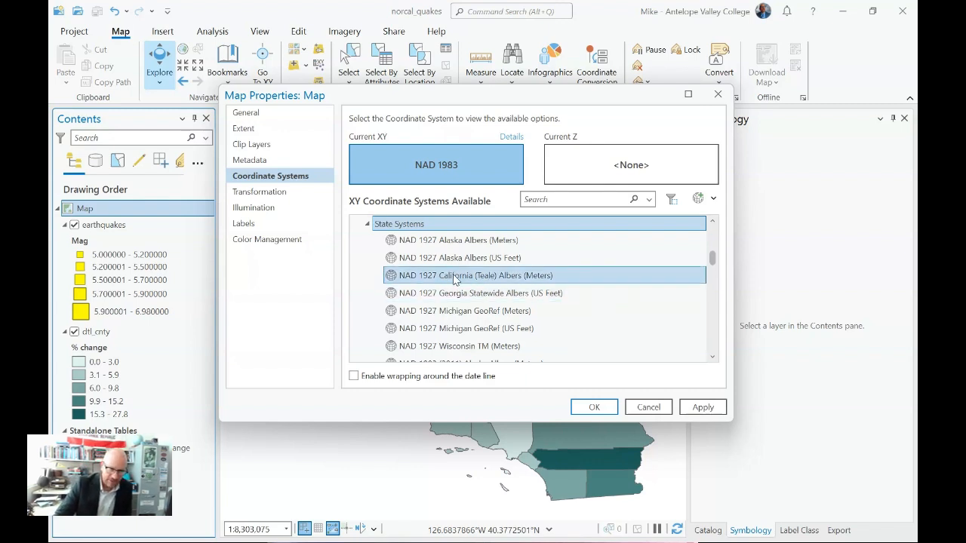
pyautogui.scroll(-3, 468, 302)
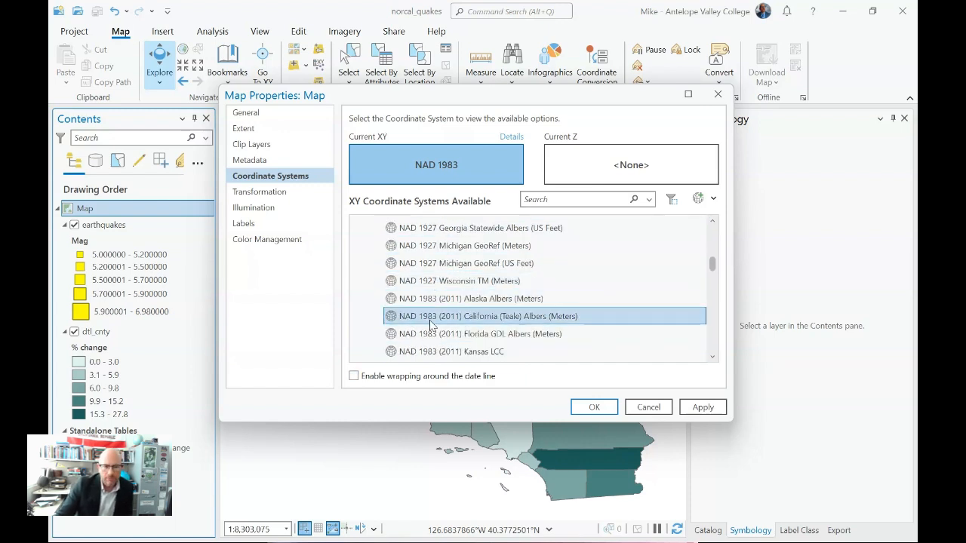
pyautogui.click(555, 321)
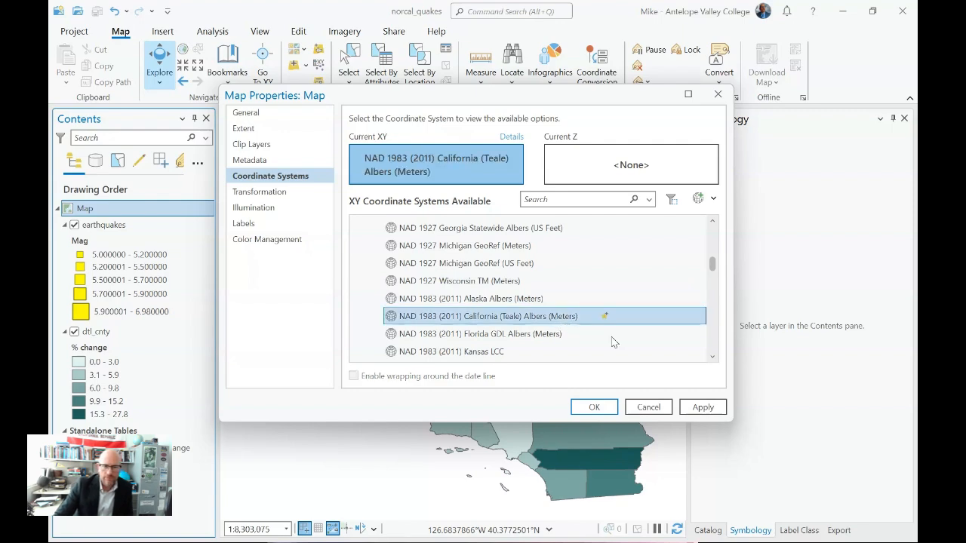
pyautogui.click(700, 408)
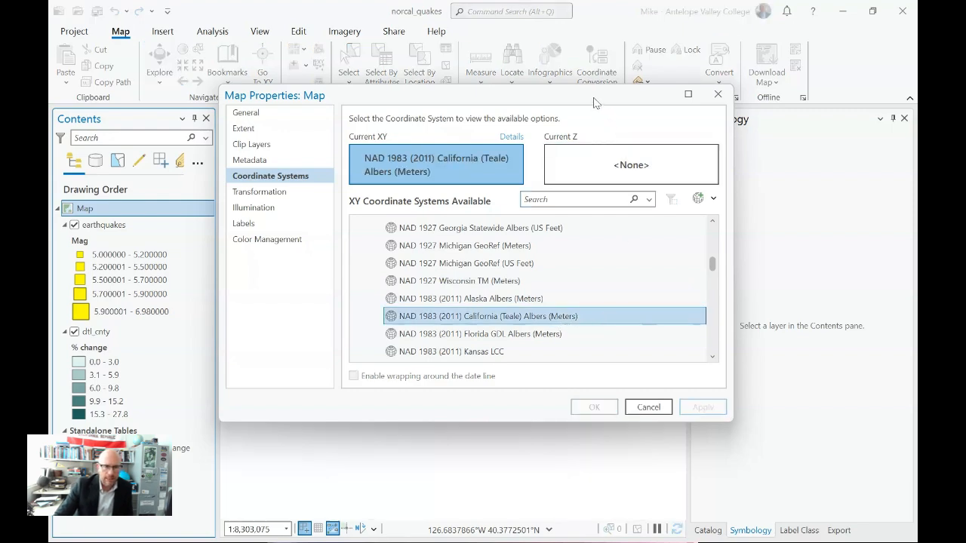
pyautogui.moveTo(593, 97); pyautogui.dragTo(965, 227)
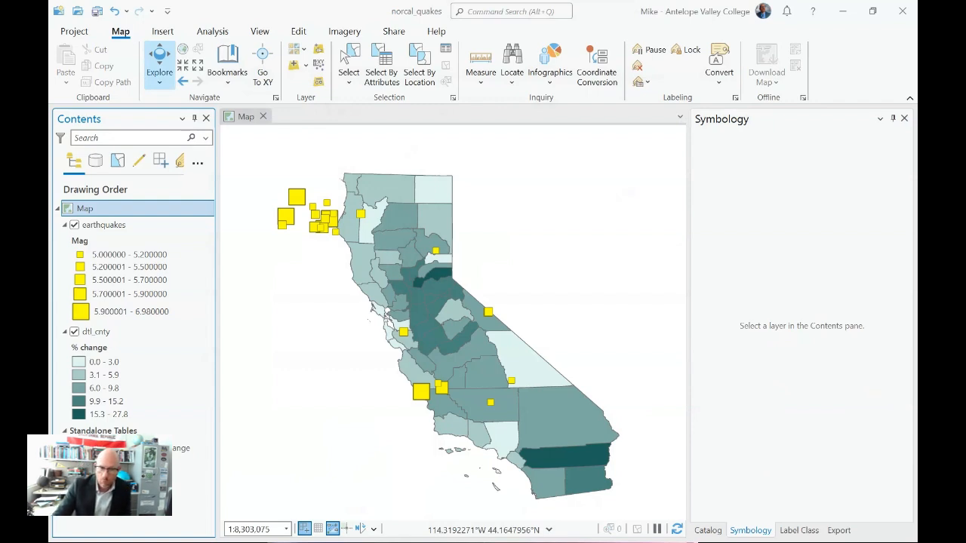
# Step: Return to the map's coordinate system list and expand the North America group of continental projected coordinate systems
pyautogui.moveTo(870, 172); pyautogui.dragTo(596, 156)
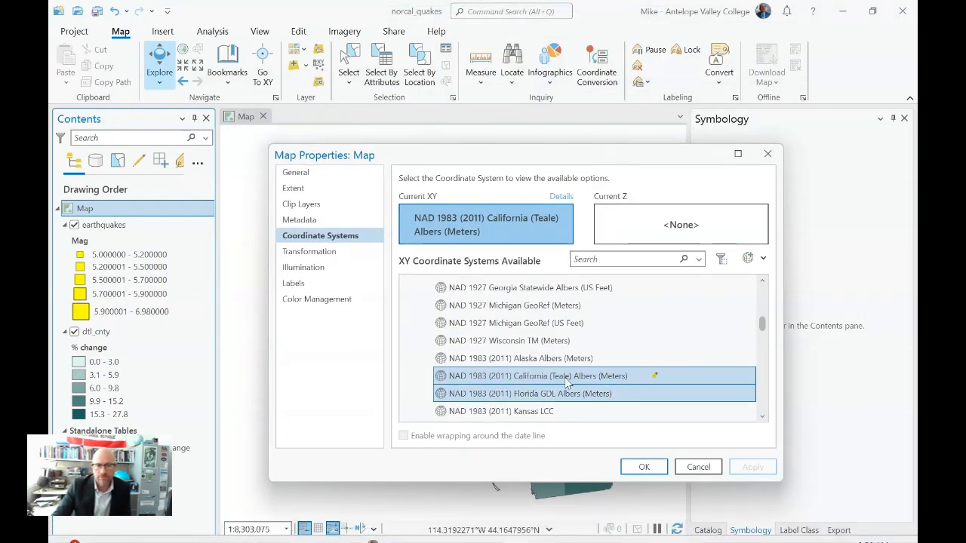
pyautogui.scroll(2, 506, 343)
pyautogui.click(418, 323)
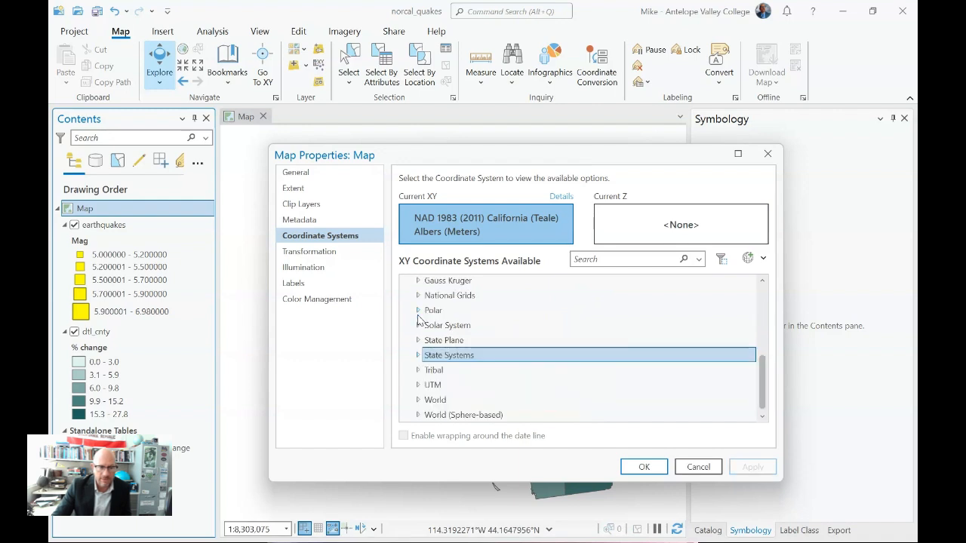
pyautogui.scroll(2, 475, 377)
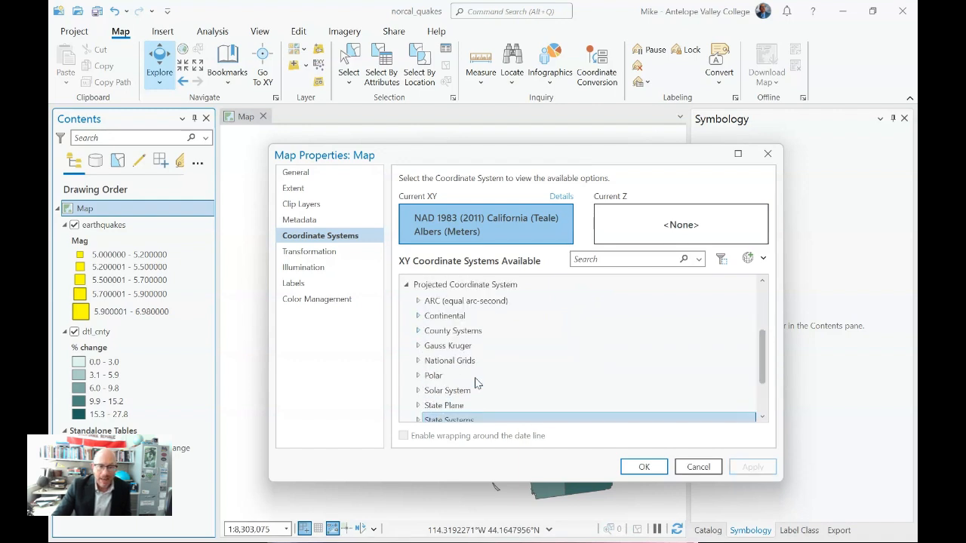
pyautogui.click(418, 316)
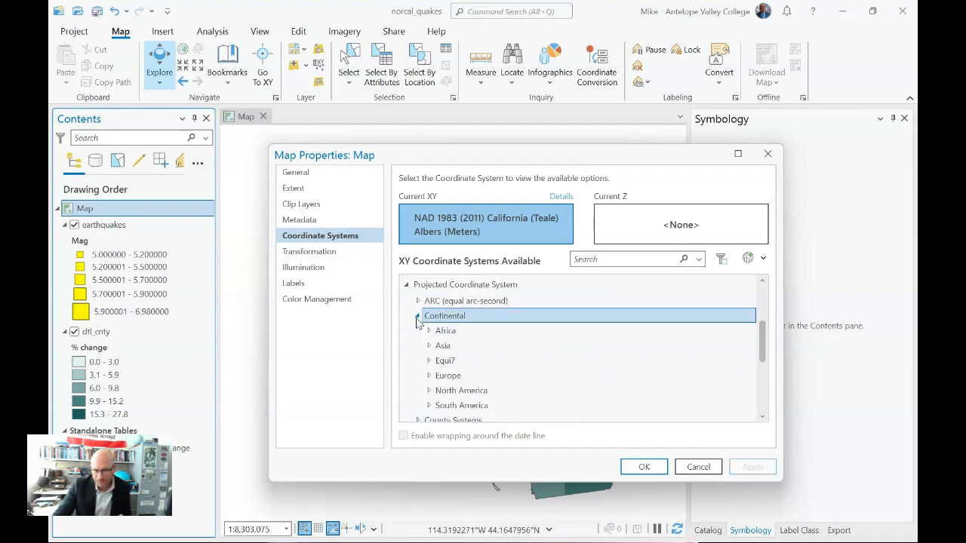
pyautogui.click(430, 390)
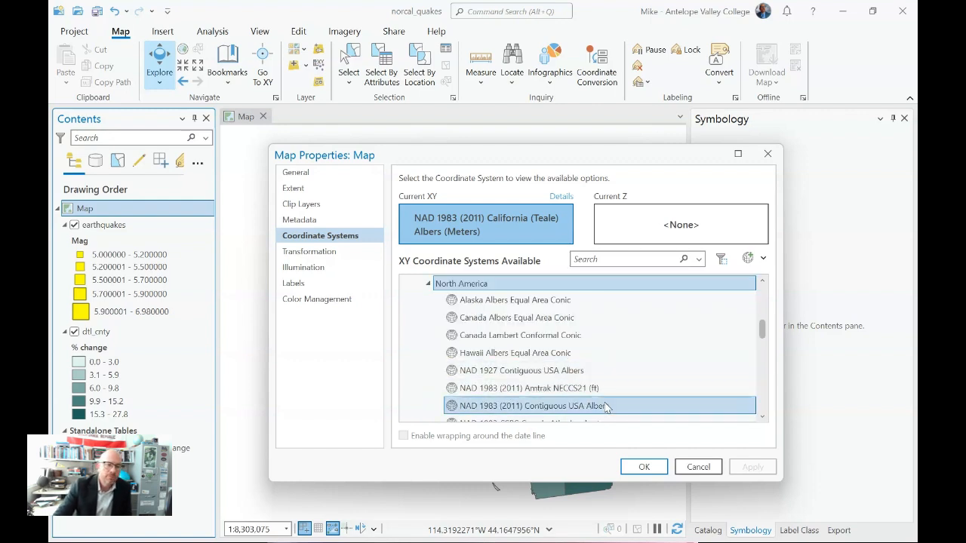
# Step: Choose NAD 1983 NSRS2007 Contiguous USA Albers from the North America group and apply it to the map
pyautogui.scroll(-1, 600, 409)
pyautogui.scroll(-2, 600, 409)
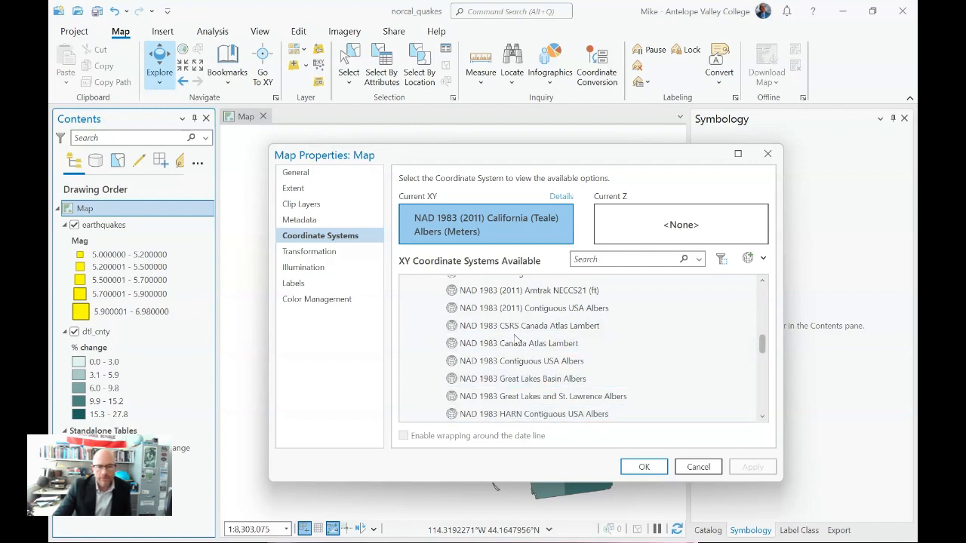
pyautogui.scroll(-1, 513, 341)
pyautogui.scroll(1, 586, 390)
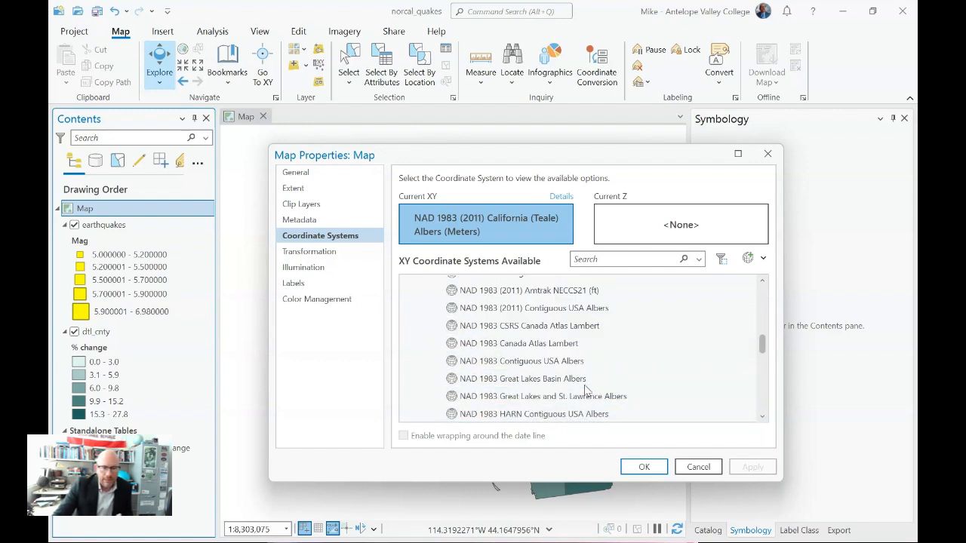
pyautogui.scroll(-1, 586, 391)
pyautogui.scroll(-3, 588, 390)
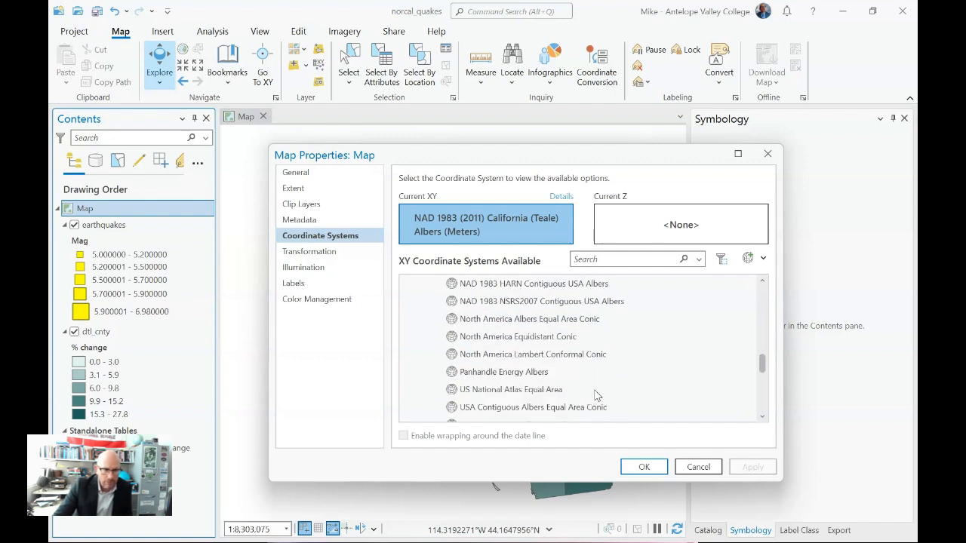
pyautogui.click(556, 308)
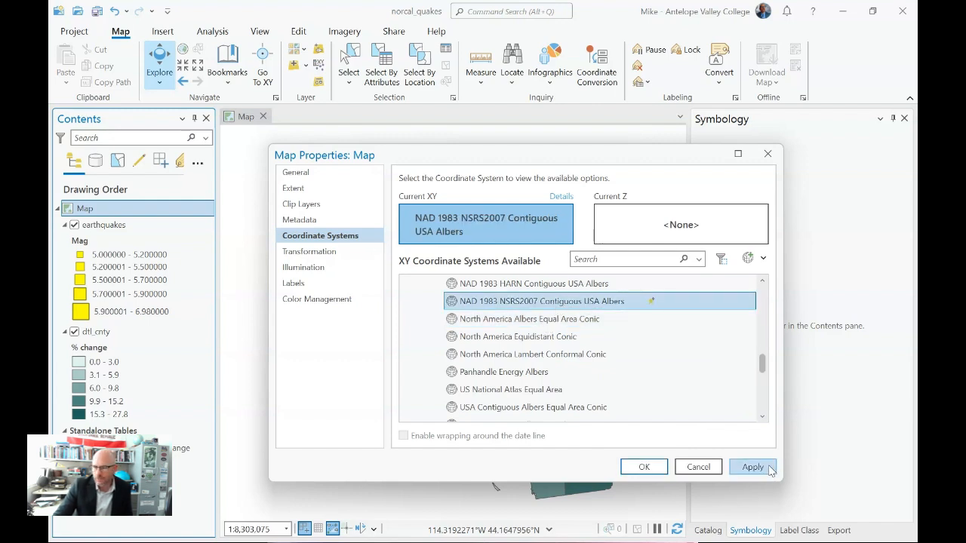
pyautogui.click(769, 469)
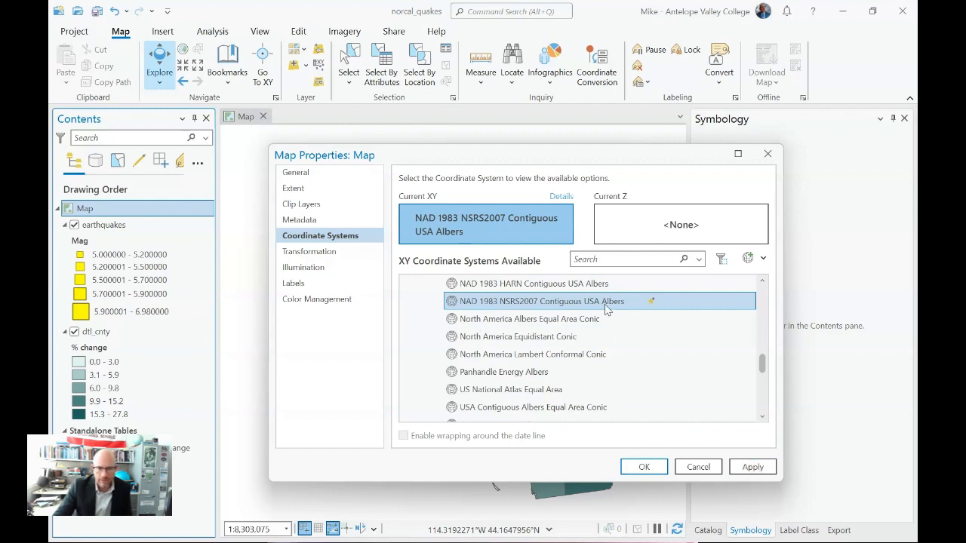
pyautogui.click(752, 467)
# Step: Check the reprojected map behind the properties dialog, accept the new coordinate system and save the project
pyautogui.moveTo(566, 163); pyautogui.dragTo(965, 154)
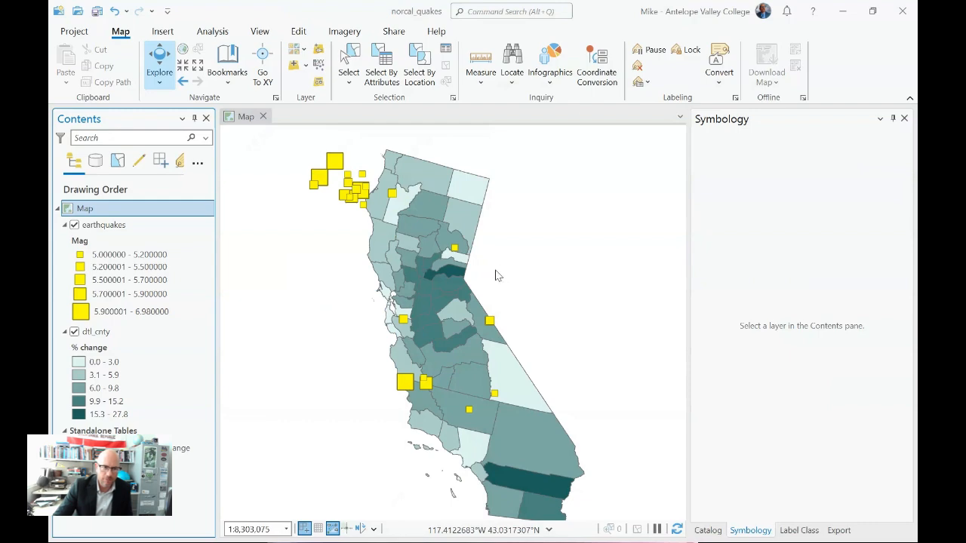
pyautogui.moveTo(965, 181); pyautogui.dragTo(569, 131)
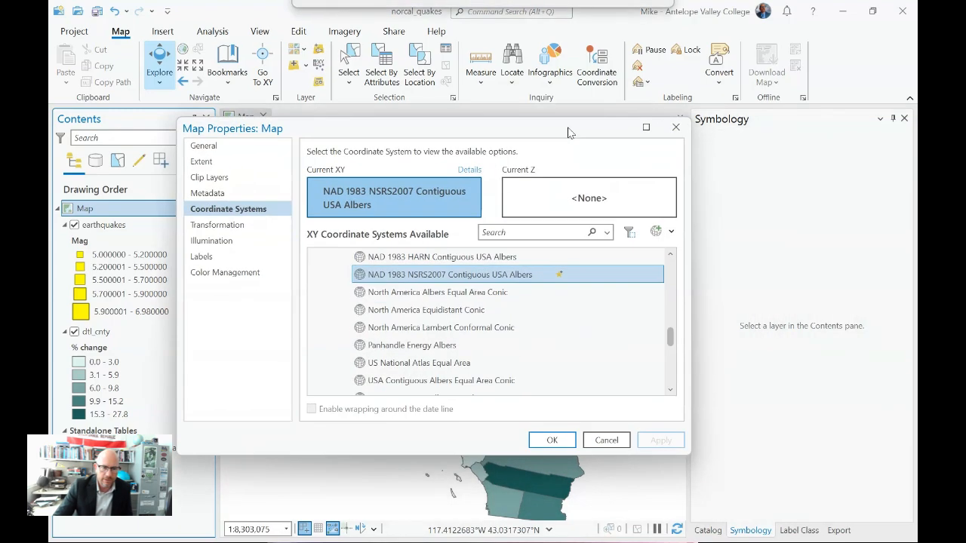
pyautogui.click(552, 440)
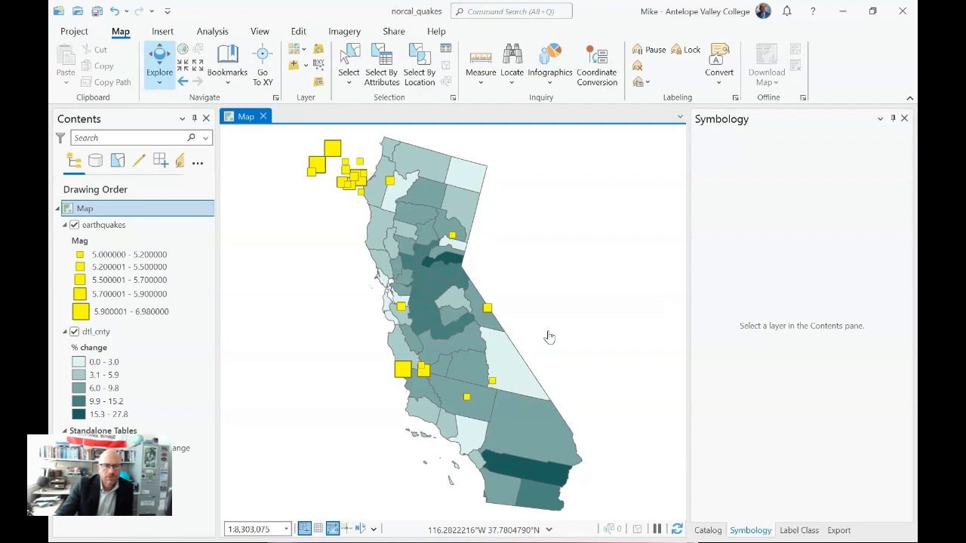
pyautogui.click(96, 12)
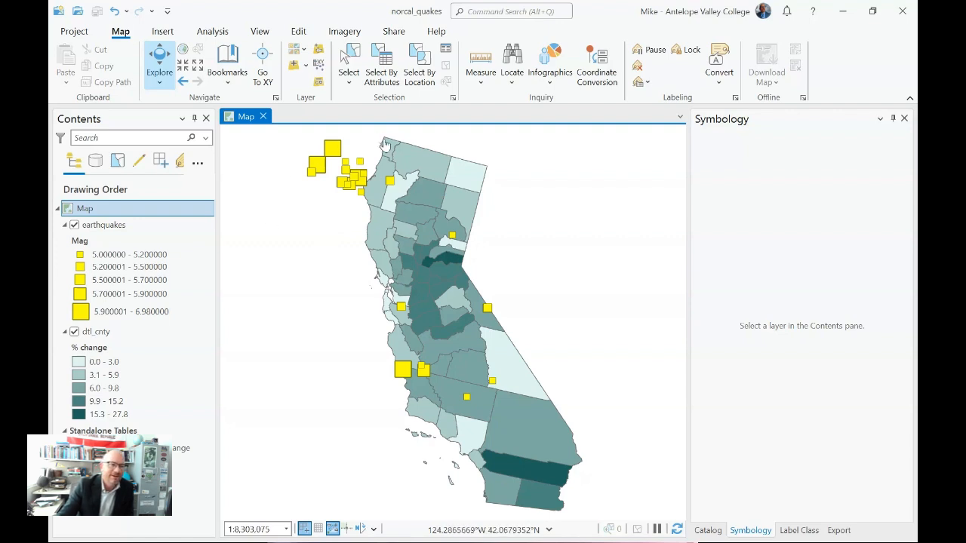
# Step: Create a new layout with the ANSI portrait Letter page size, 8.5 by 11 inches
pyautogui.click(172, 69)
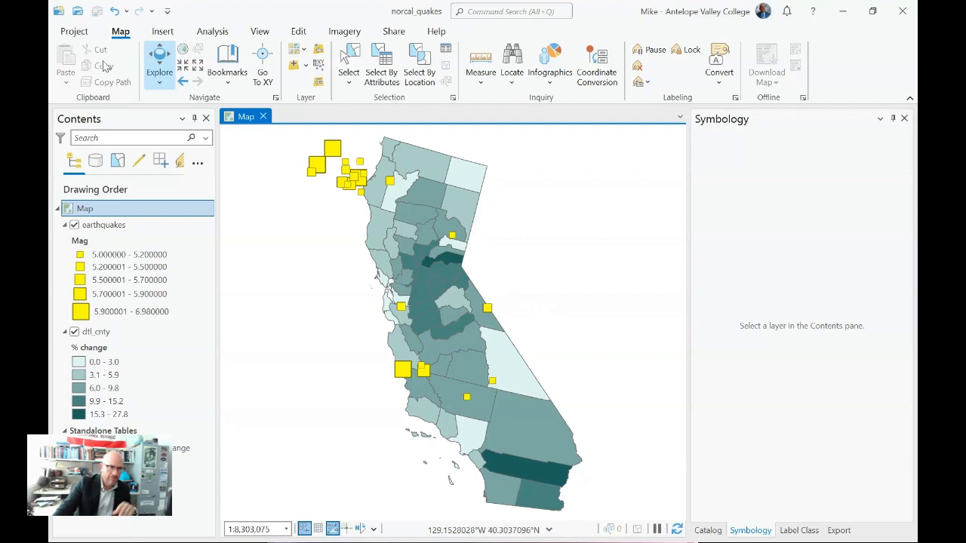
pyautogui.click(162, 32)
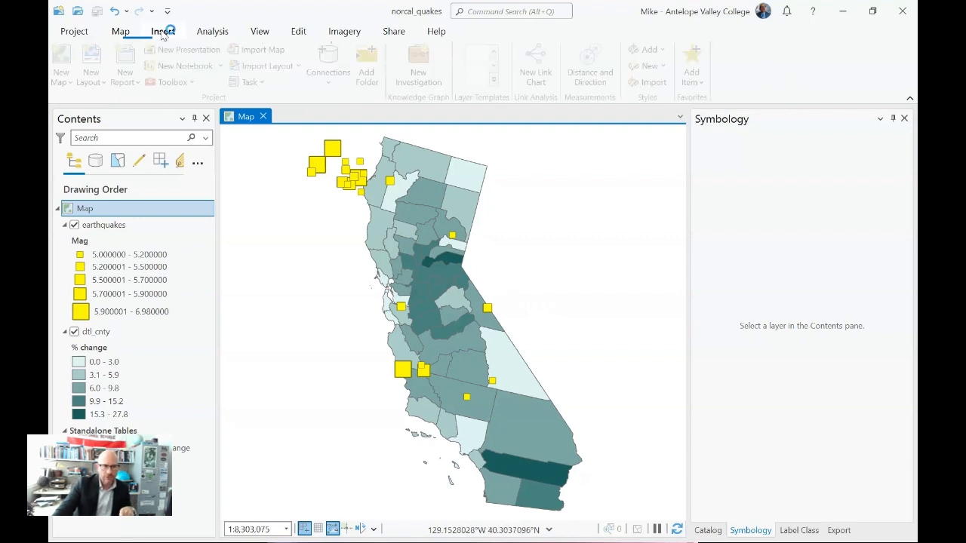
pyautogui.click(96, 60)
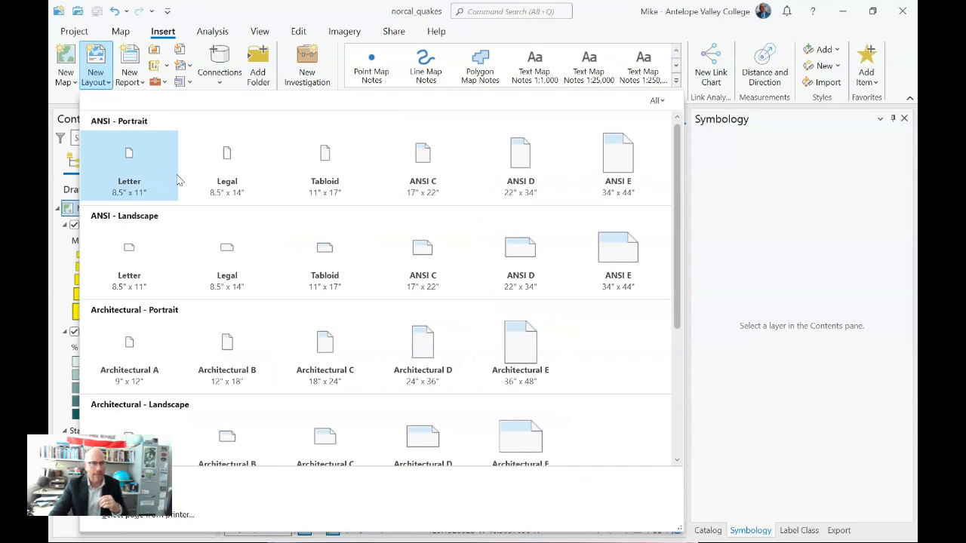
pyautogui.click(150, 167)
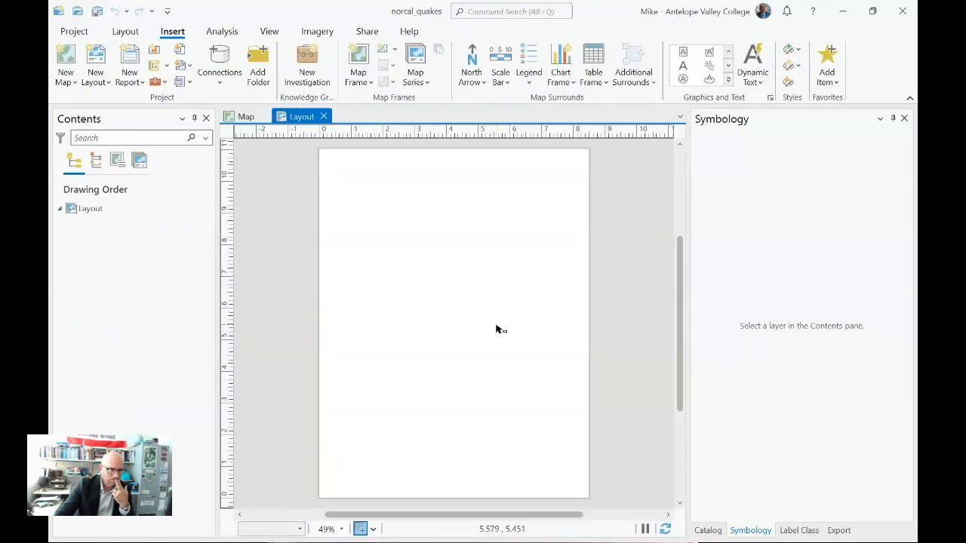
# Step: Add a map frame of the California map at 1:8,303,075, spanning nearly the whole layout page
pyautogui.click(359, 75)
pyautogui.click(475, 174)
pyautogui.moveTo(325, 155); pyautogui.dragTo(586, 497)
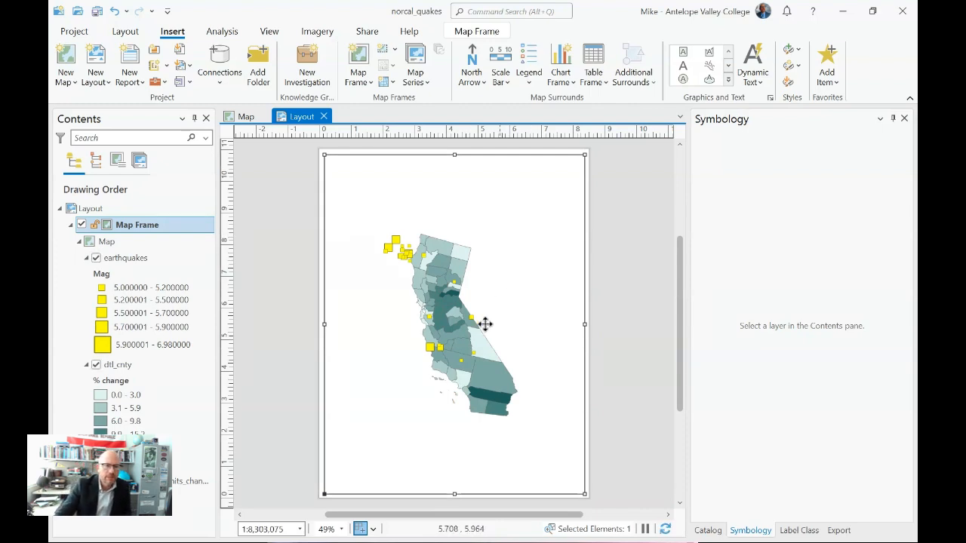
# Step: Open the map frame's display properties and set its border width to 0 pt
pyautogui.rightClick(136, 233)
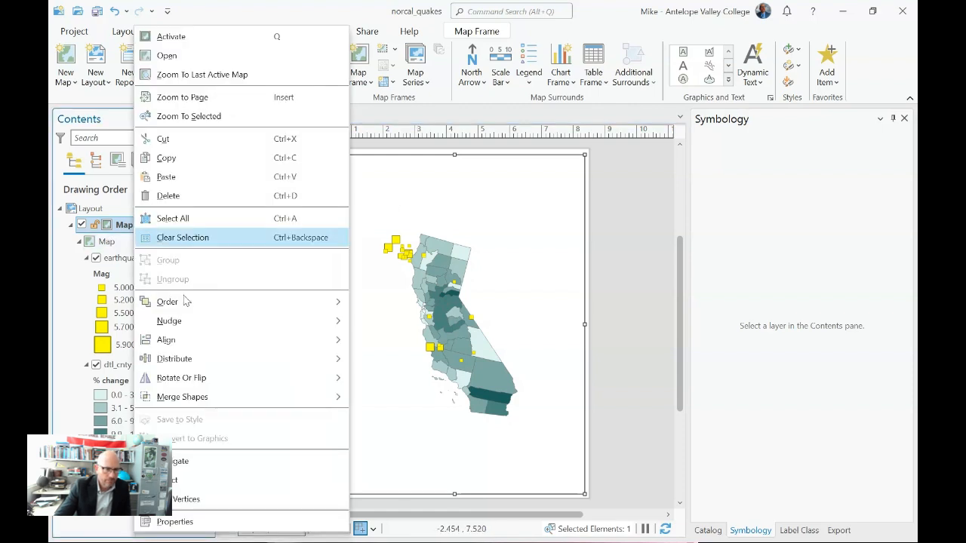
pyautogui.click(191, 521)
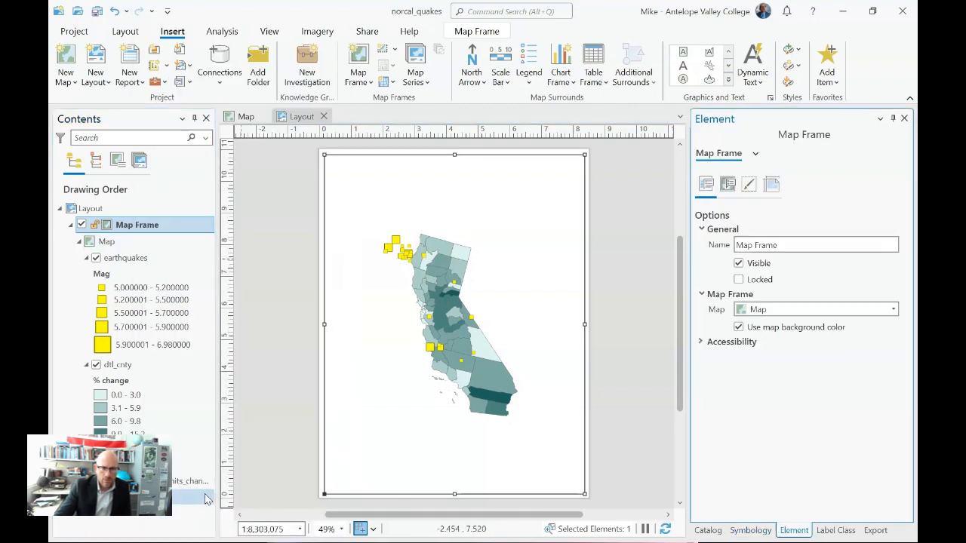
pyautogui.click(746, 186)
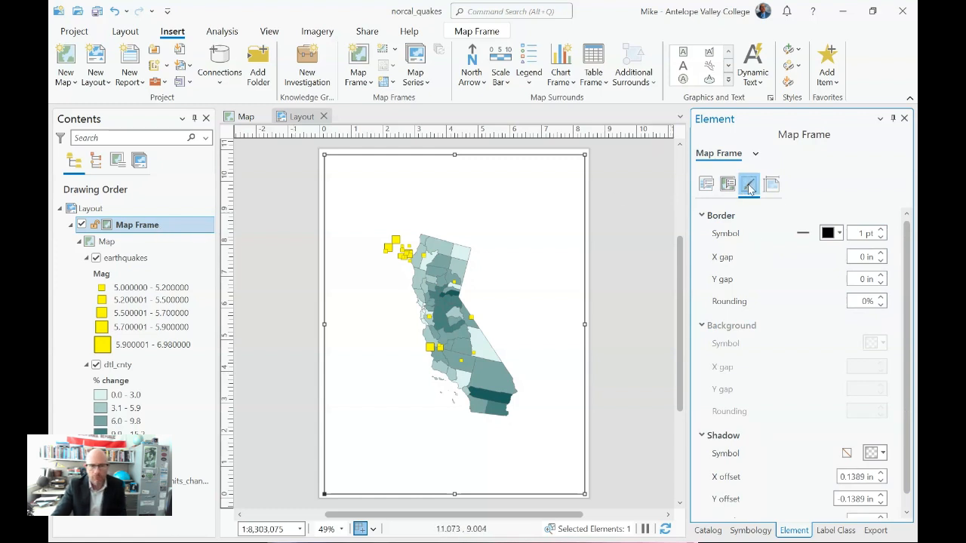
pyautogui.click(881, 237)
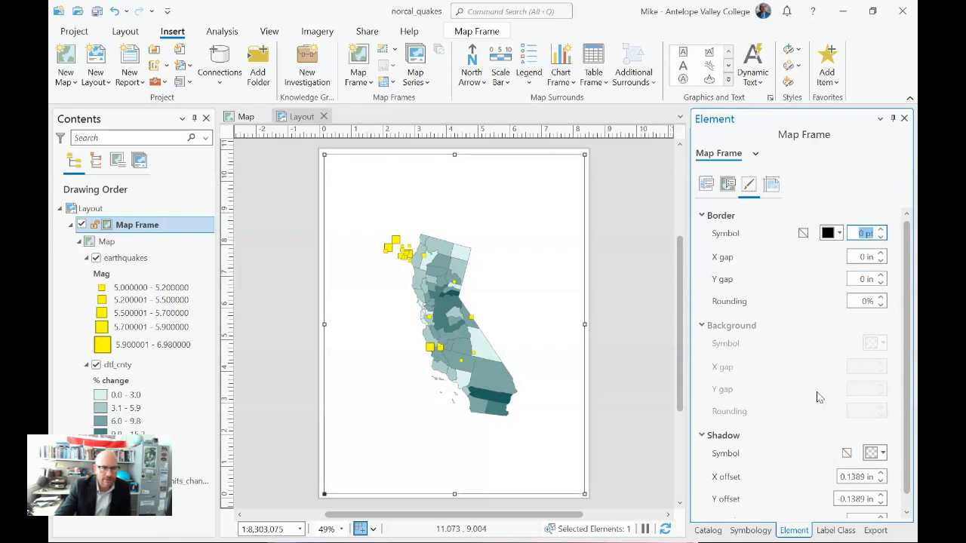
pyautogui.click(629, 378)
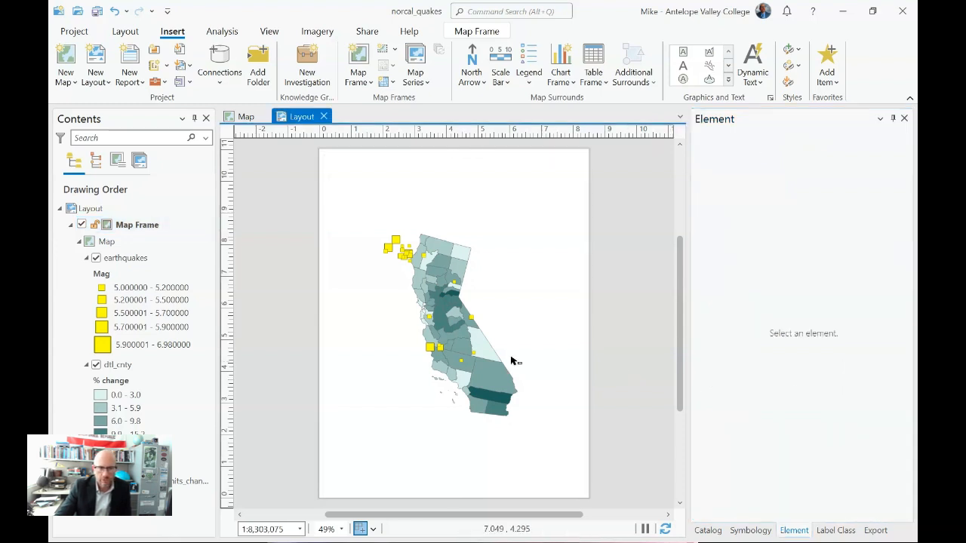
# Step: Activate the map frame, enlarge the map to about 1:4,937,562 so California and the earthquakes fill the page, and return to the layout
pyautogui.click(460, 288)
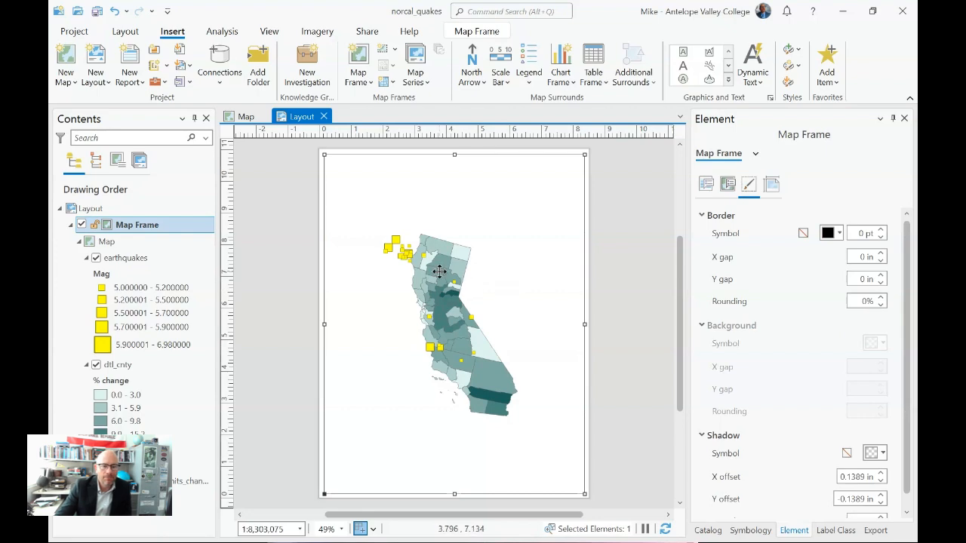
pyautogui.rightClick(439, 273)
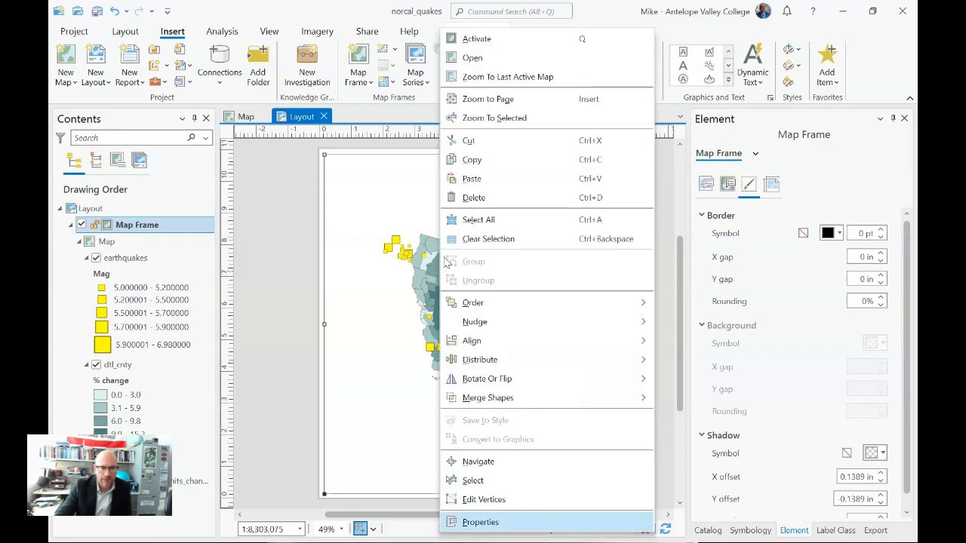
pyautogui.click(477, 38)
pyautogui.scroll(2, 408, 268)
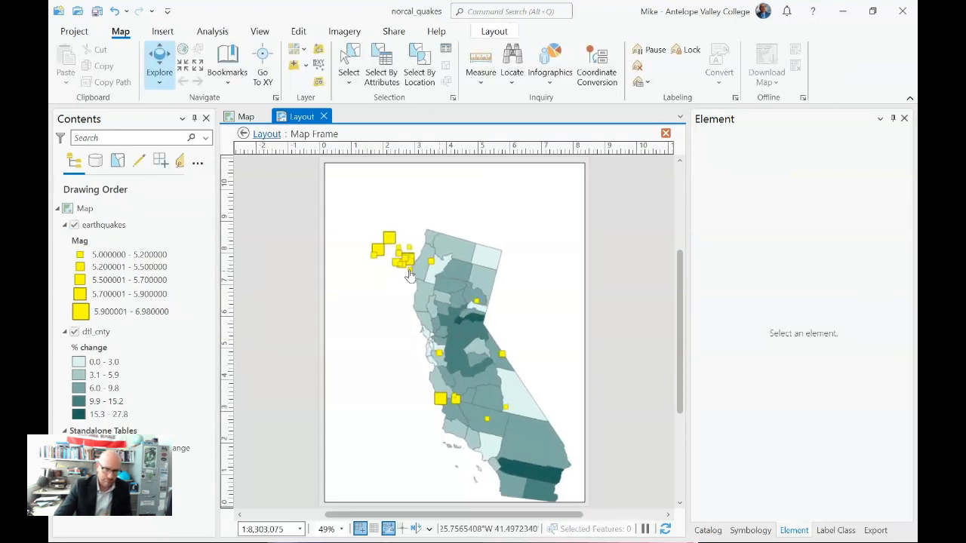
pyautogui.scroll(-2, 372, 209)
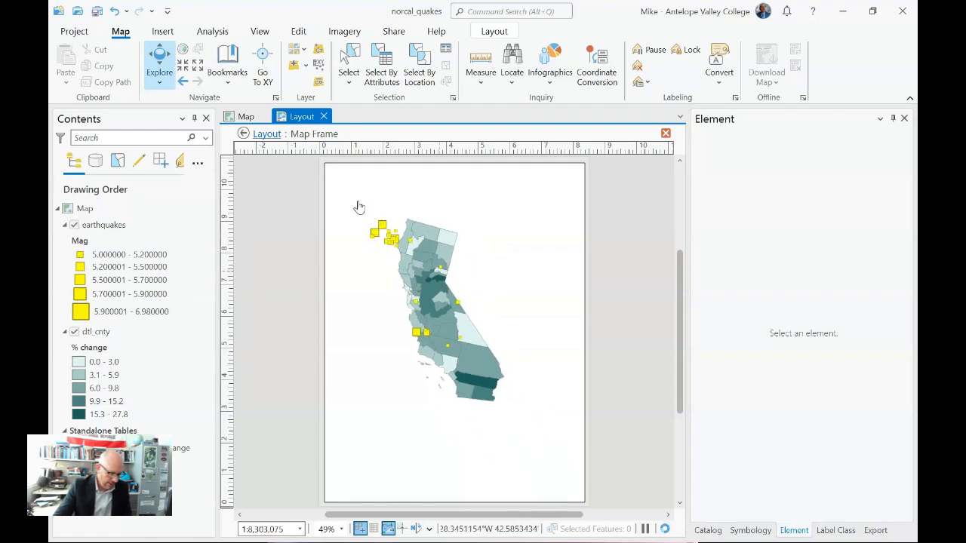
pyautogui.moveTo(365, 210); pyautogui.dragTo(514, 412)
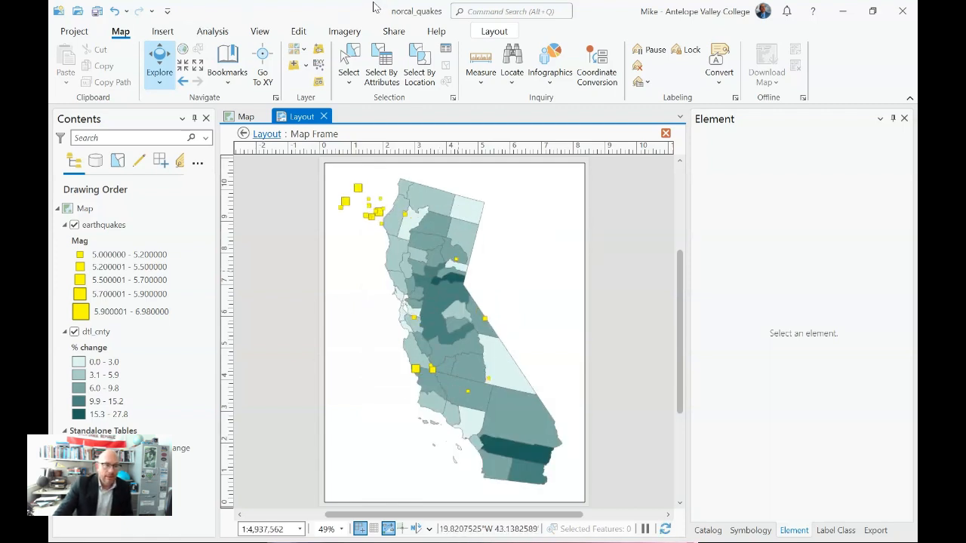
pyautogui.click(494, 31)
pyautogui.click(138, 54)
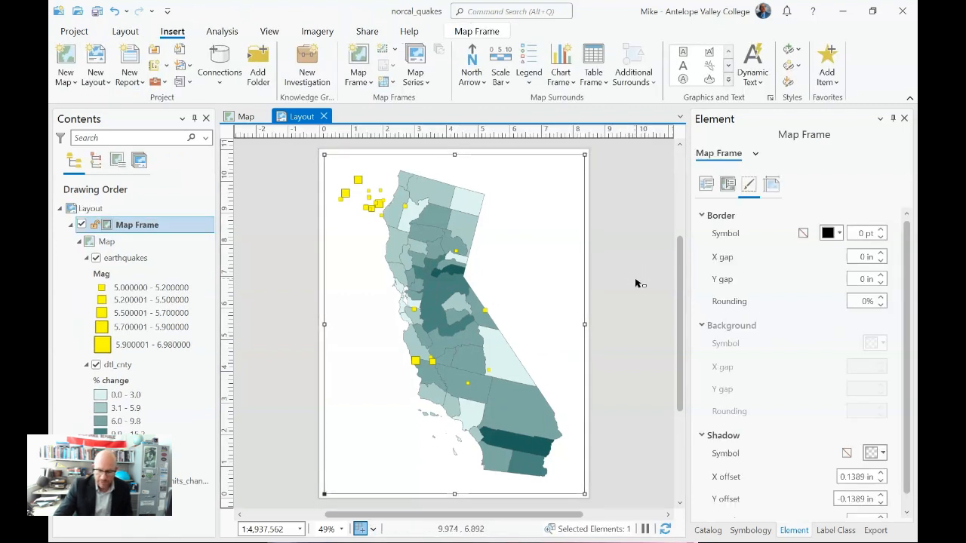
pyautogui.click(636, 284)
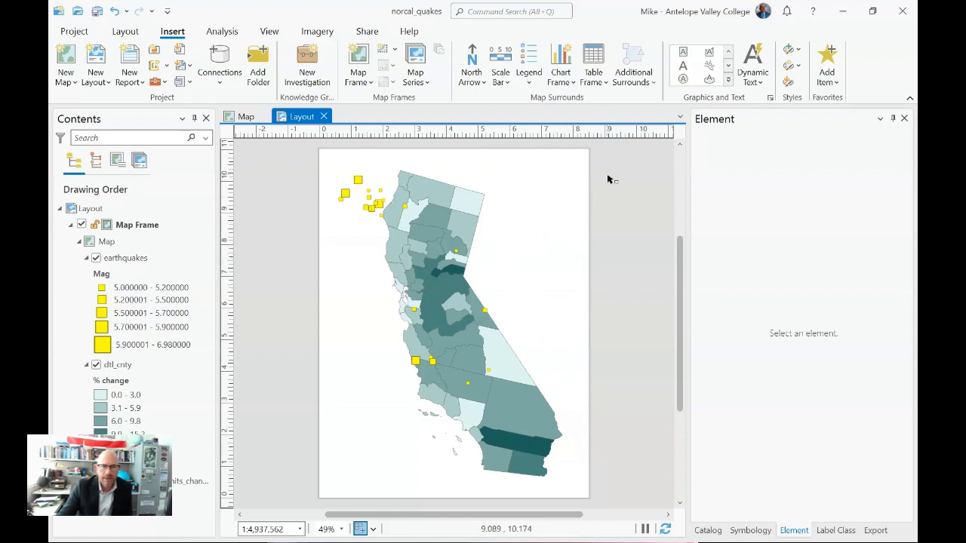
# Step: Insert a Legend 1 legend in the empty area east of northern California and show its general options
pyautogui.click(729, 80)
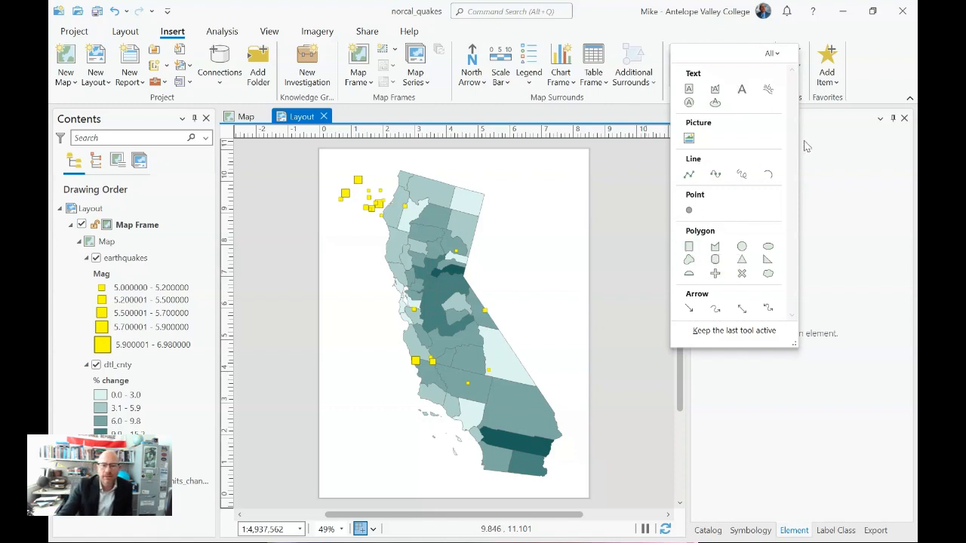
pyautogui.click(528, 66)
pyautogui.click(531, 79)
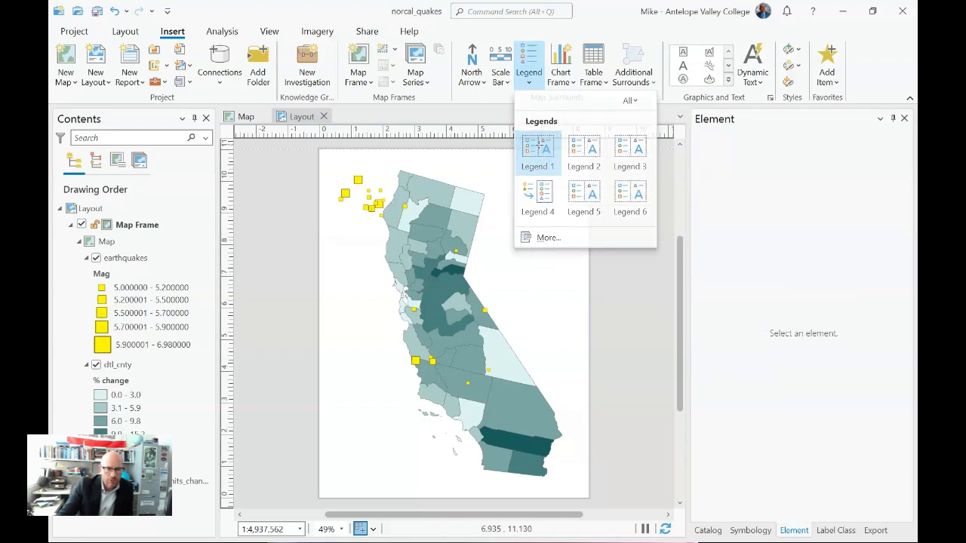
pyautogui.click(539, 150)
pyautogui.moveTo(487, 219); pyautogui.dragTo(569, 312)
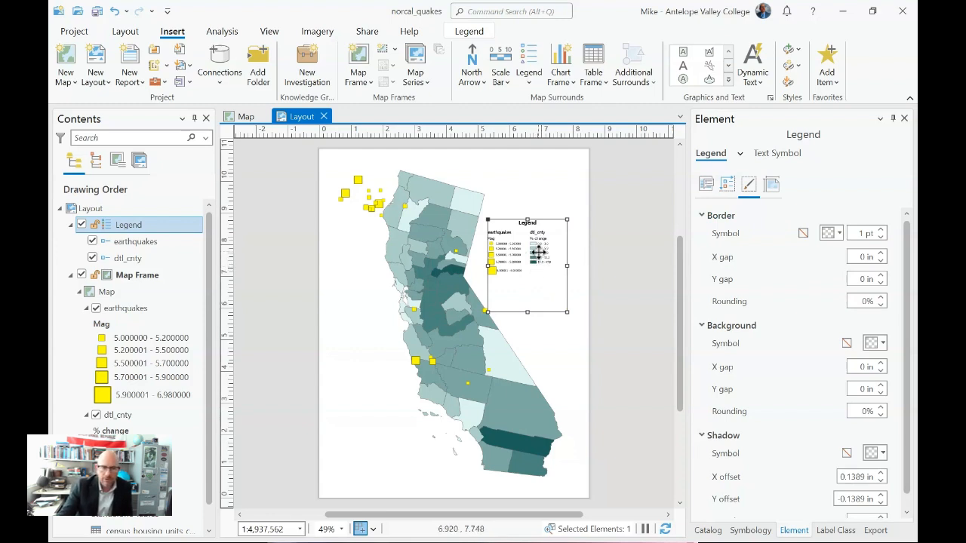
pyautogui.click(706, 185)
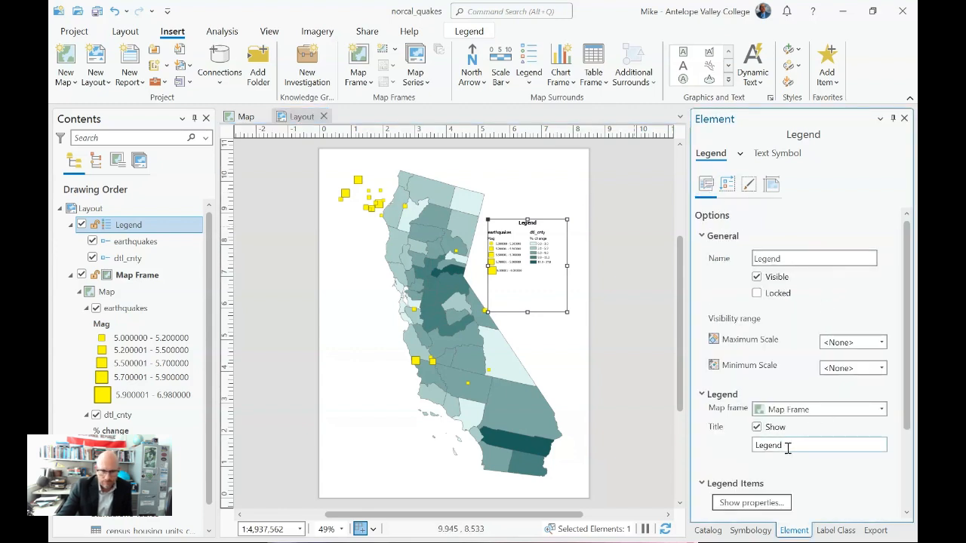
# Step: Clear the legend's title text so that the title is blank
pyautogui.moveTo(787, 448); pyautogui.dragTo(752, 451)
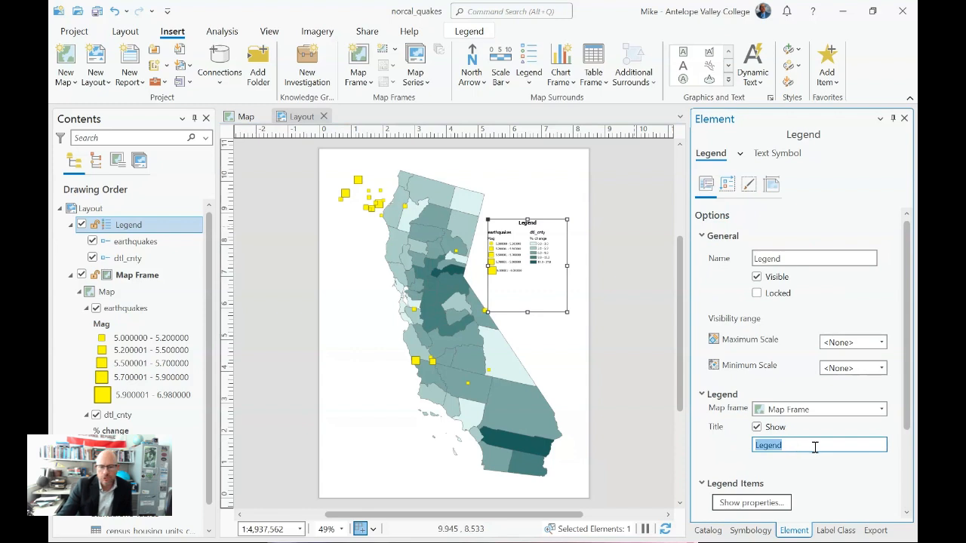
pyautogui.press('BackSpace')
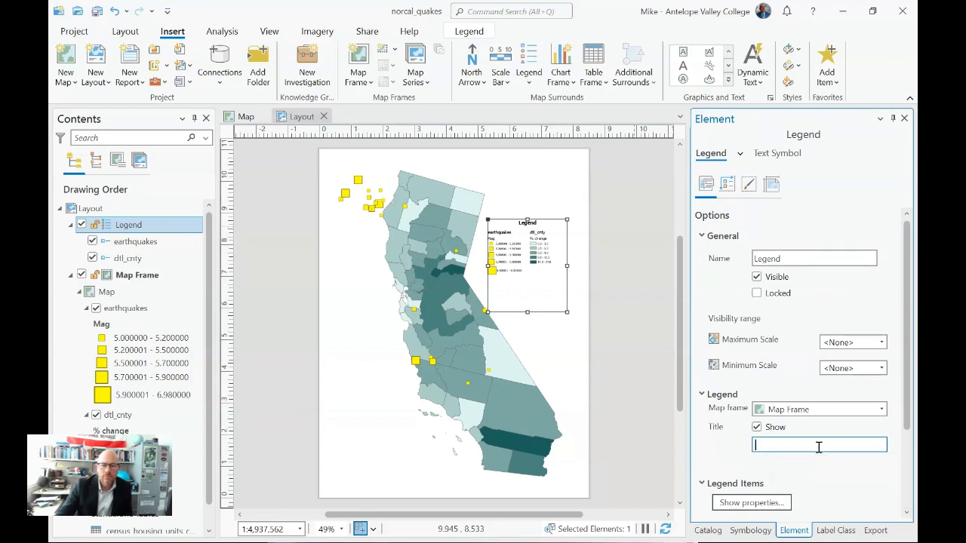
pyautogui.press('Return')
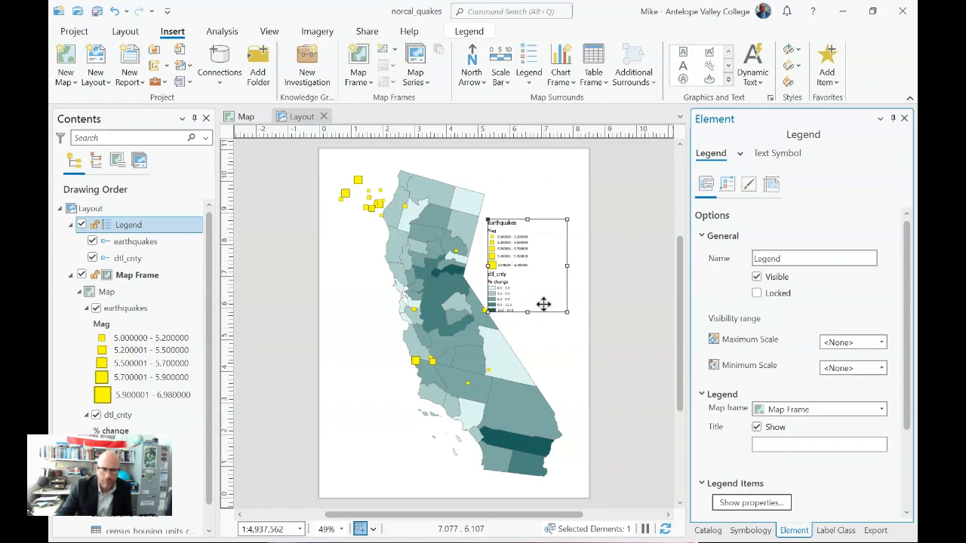
# Step: Rename the dtl_cnty layer to Counties
pyautogui.click(120, 417)
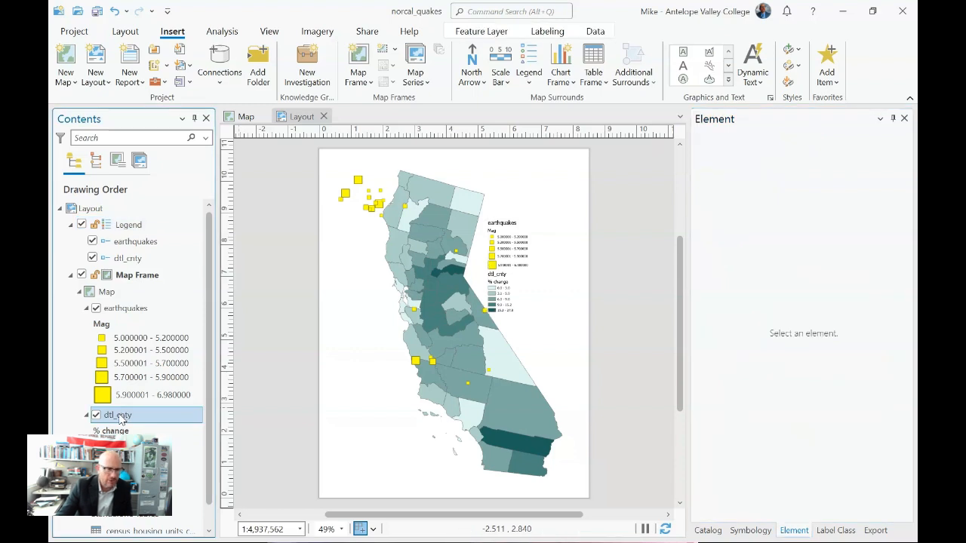
pyautogui.click(120, 416)
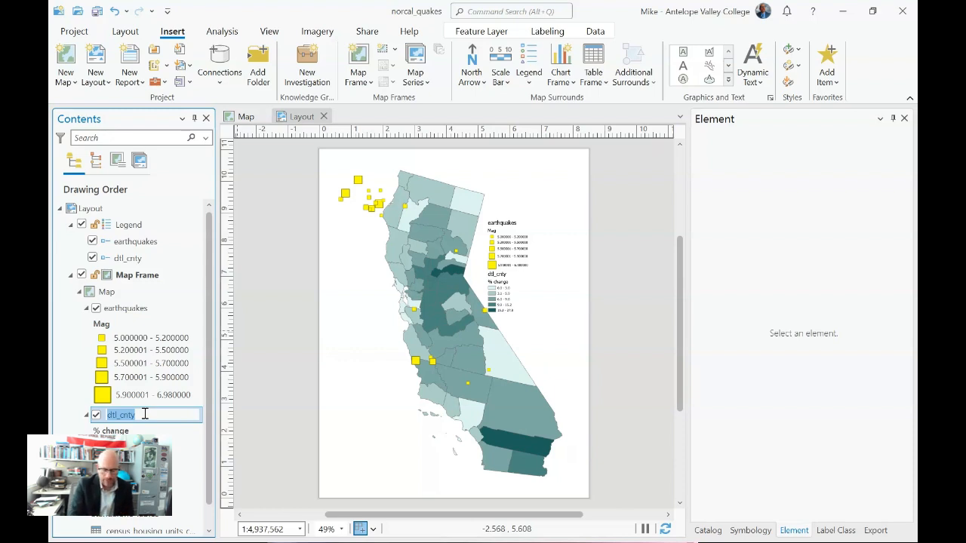
pyautogui.write('Counties')
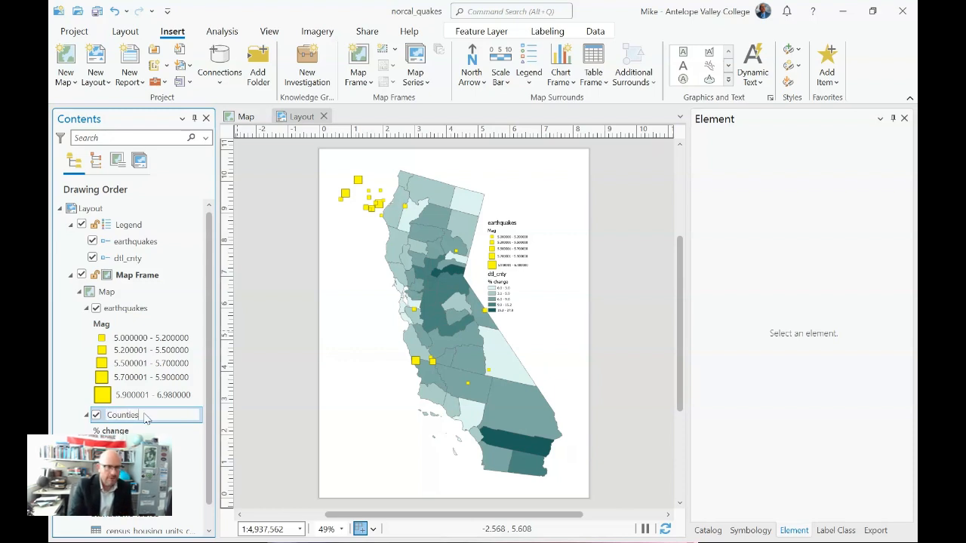
pyautogui.press('Return')
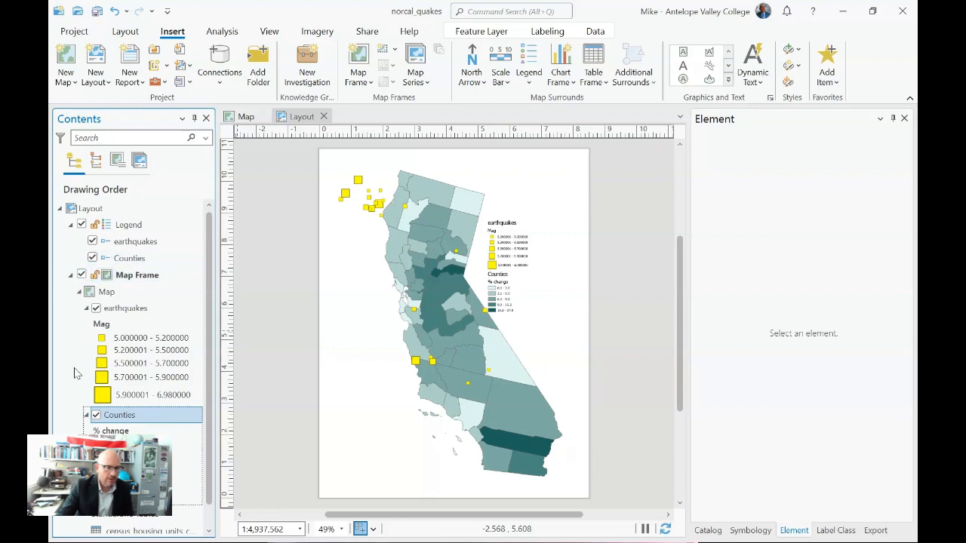
pyautogui.press('Down')
# Step: Check the name field in the Counties layer's general properties, and close the properties without changes
pyautogui.rightClick(136, 416)
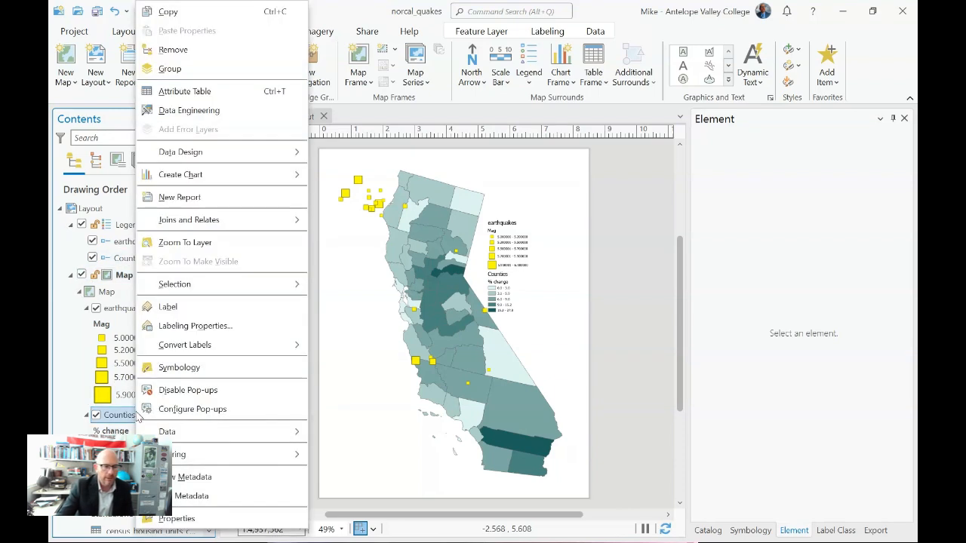
pyautogui.click(220, 516)
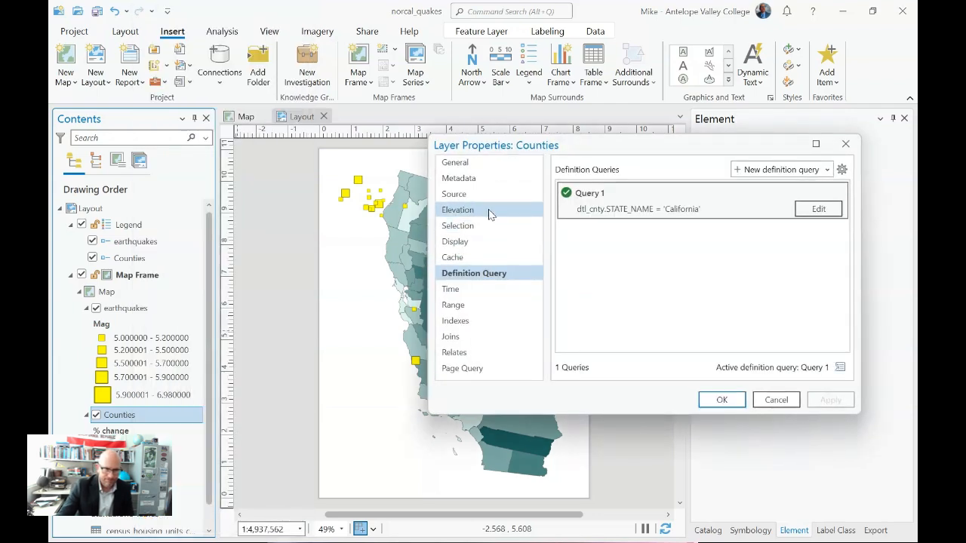
pyautogui.click(456, 162)
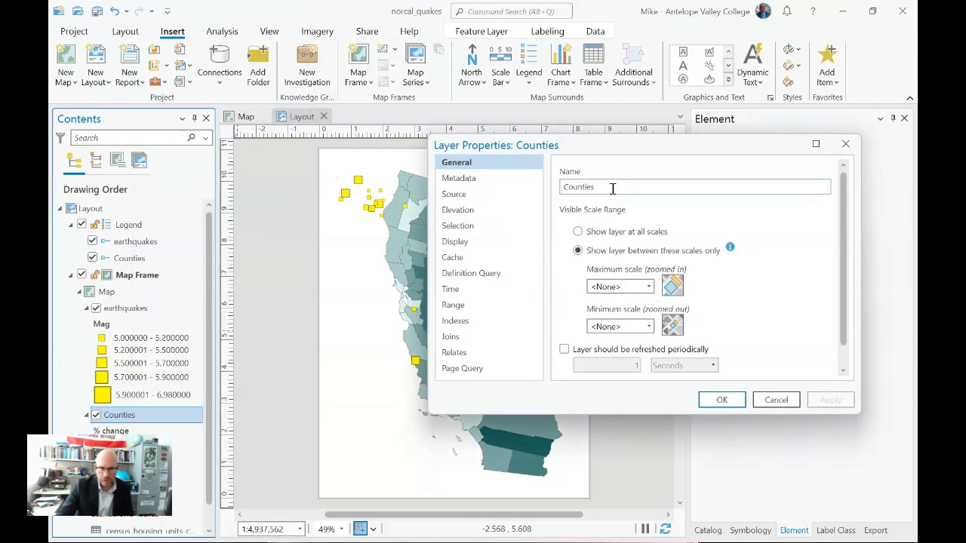
pyautogui.click(788, 397)
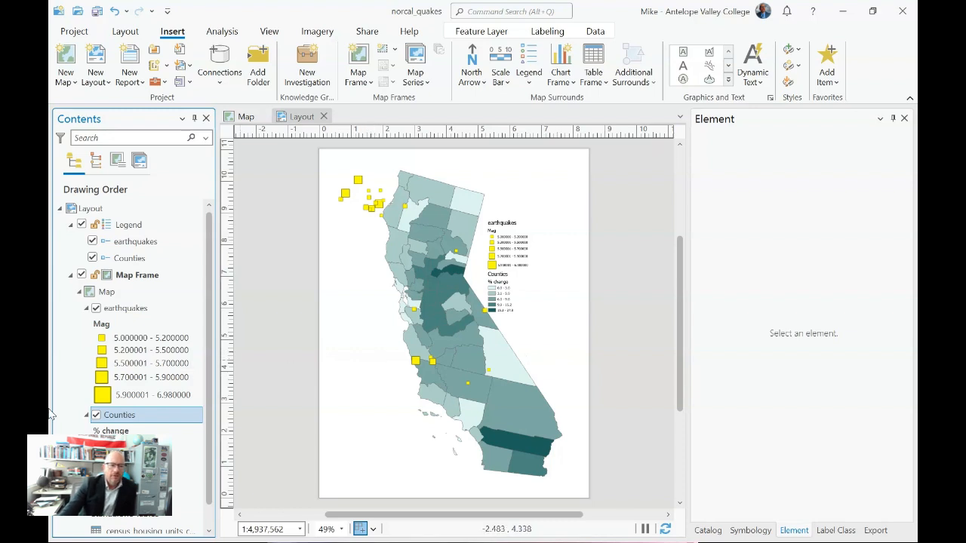
# Step: Rename the Counties layer to "Building growth between 2000-2005"
pyautogui.click(129, 421)
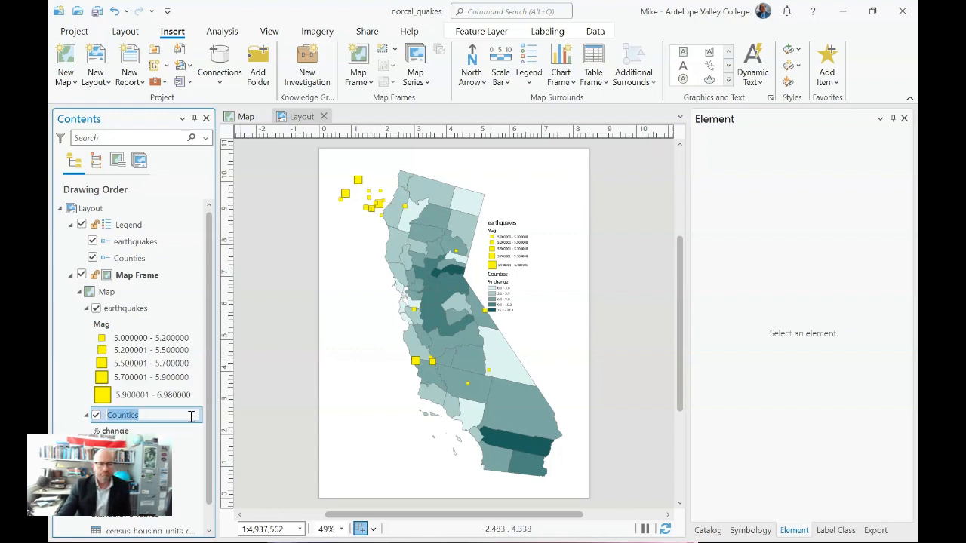
pyautogui.write('Building growth betwe')
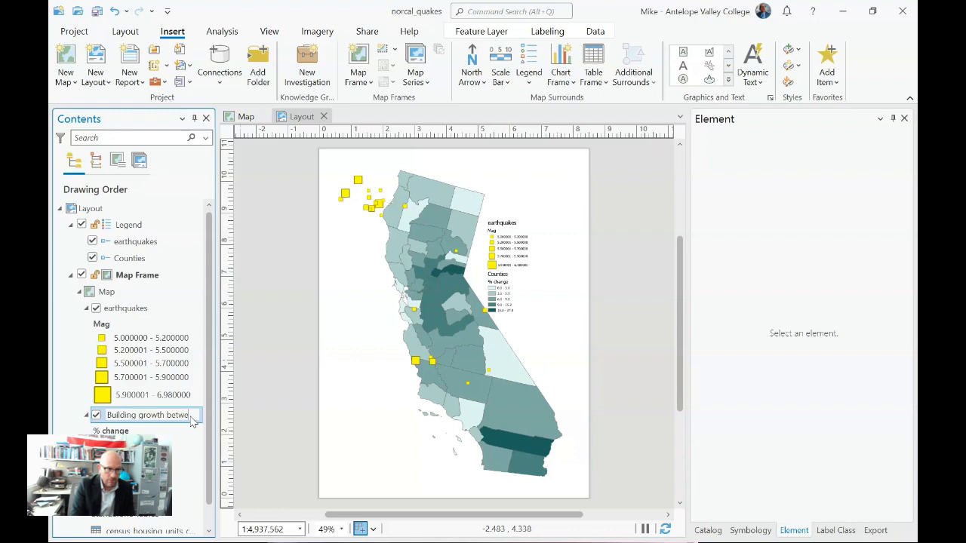
pyautogui.write('000-2005')
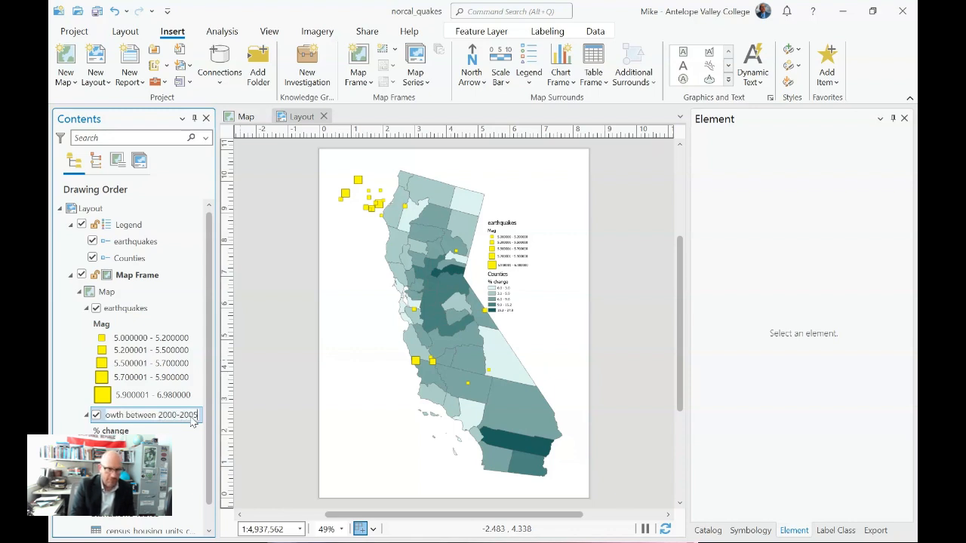
pyautogui.press('Return')
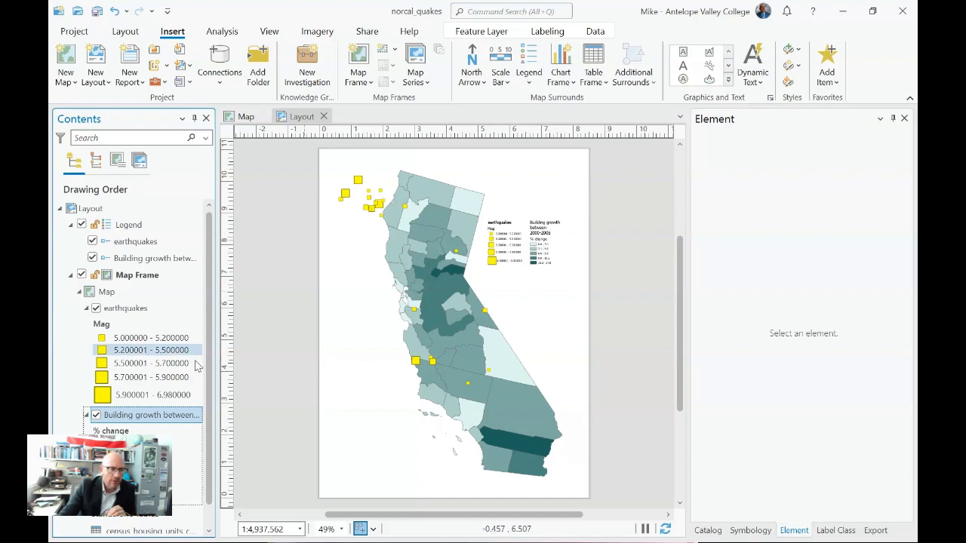
# Step: Append "(%)" to the end of the building growth layer's name
pyautogui.click(191, 421)
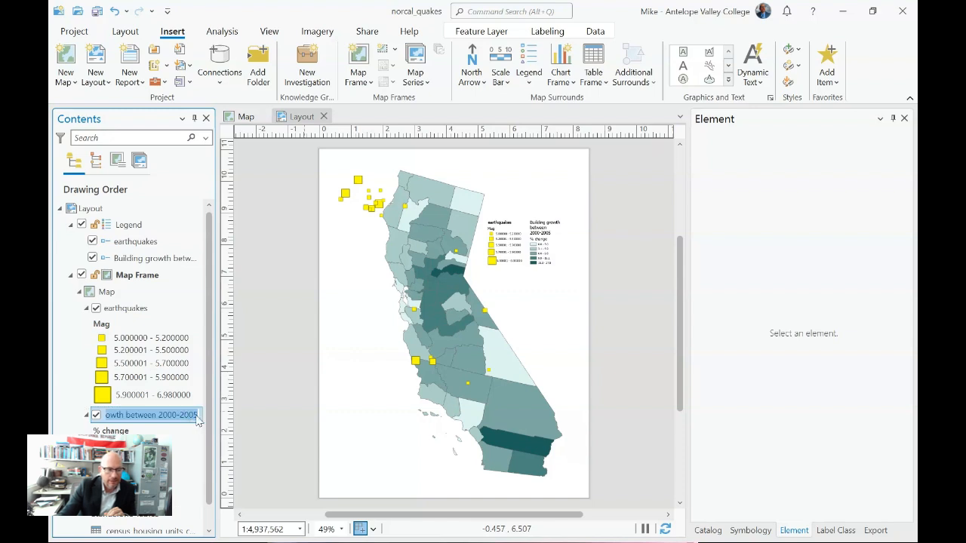
pyautogui.click(200, 419)
pyautogui.write('(')
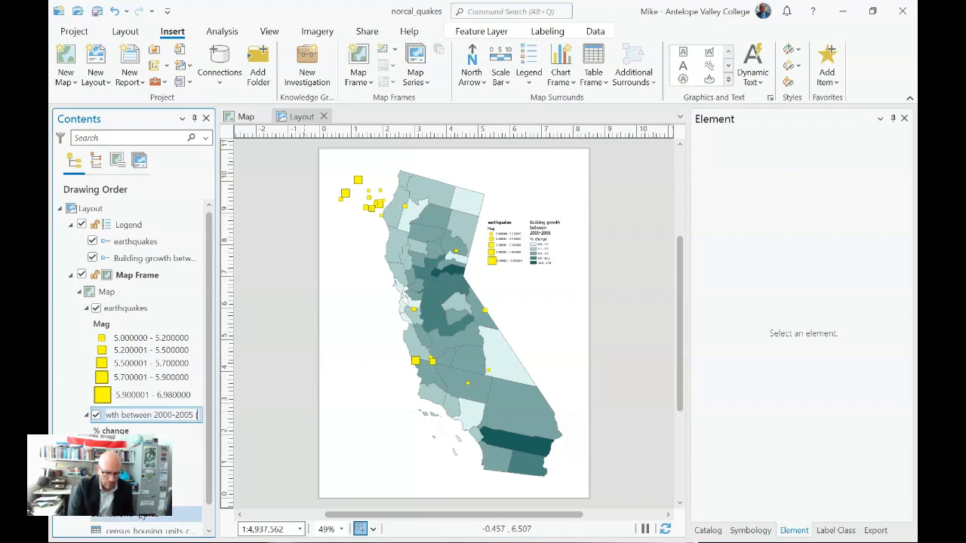
pyautogui.write('%)')
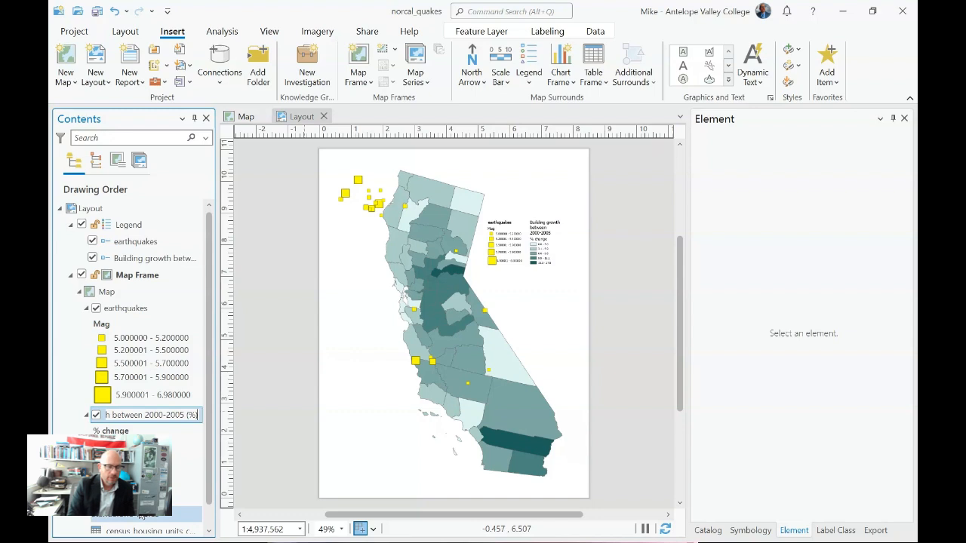
pyautogui.press('Return')
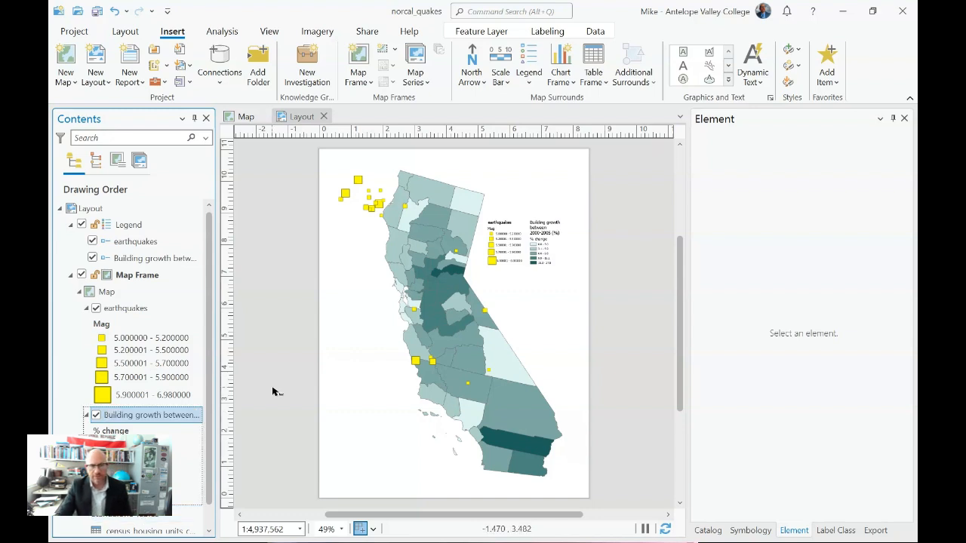
# Step: Examine the legend's arrangement, display and placement settings and the text formatting of its layer names
pyautogui.click(548, 258)
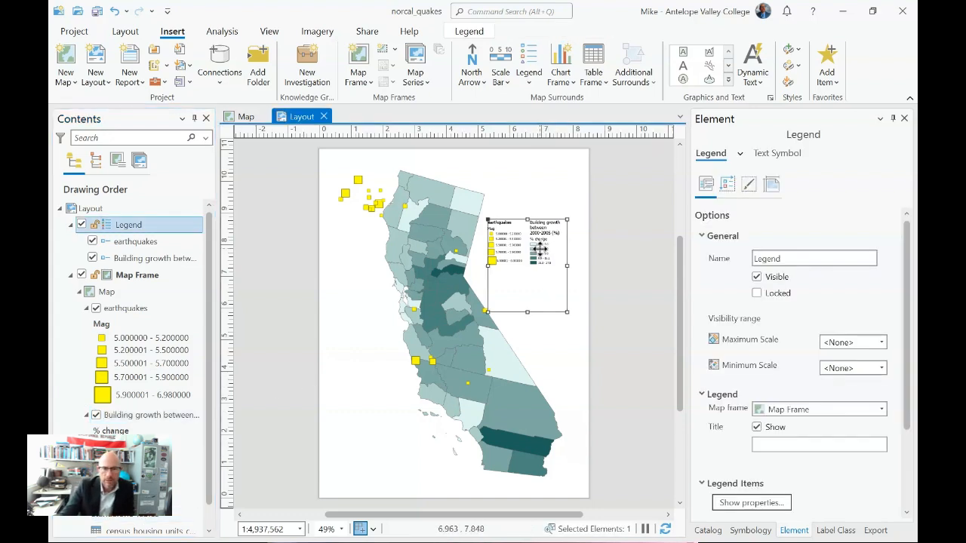
pyautogui.scroll(-3, 756, 362)
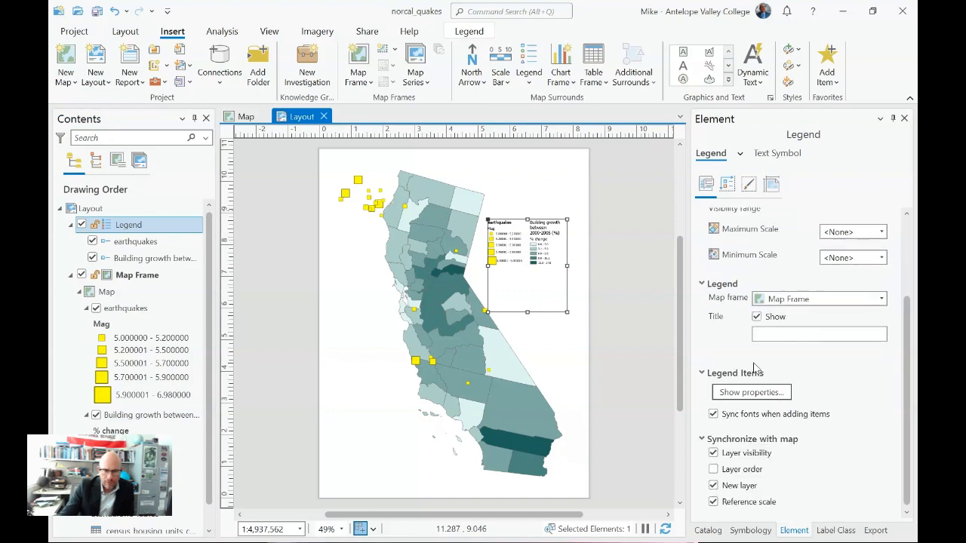
pyautogui.scroll(2, 780, 446)
pyautogui.click(725, 185)
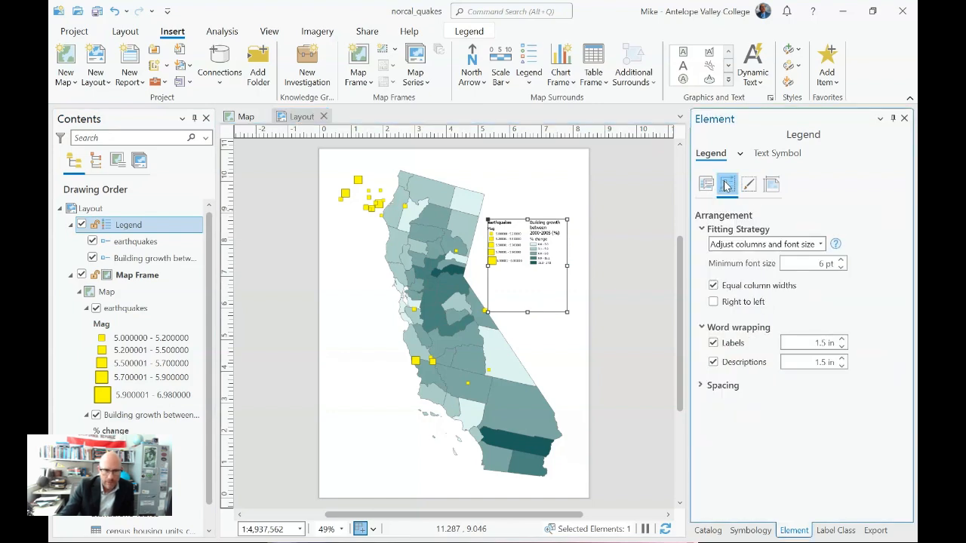
pyautogui.click(748, 185)
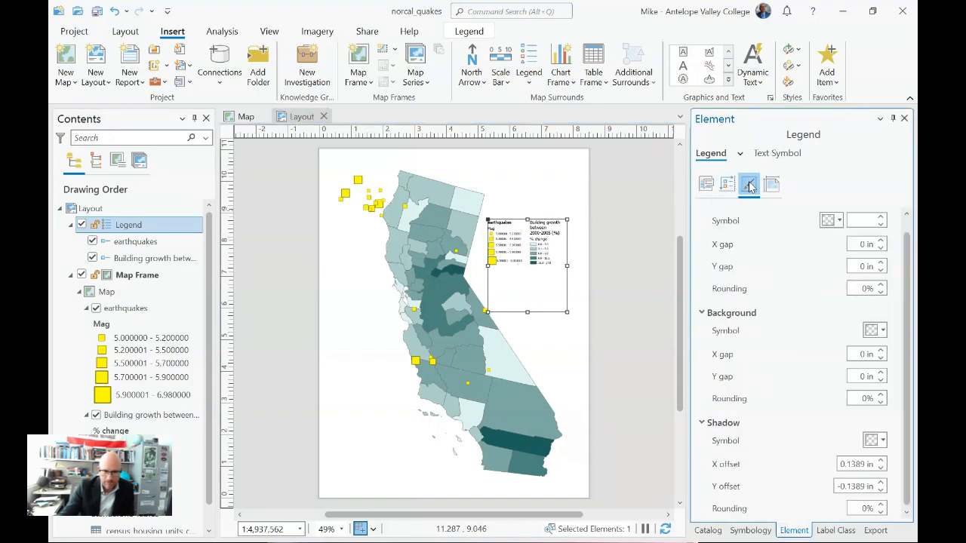
pyautogui.click(772, 185)
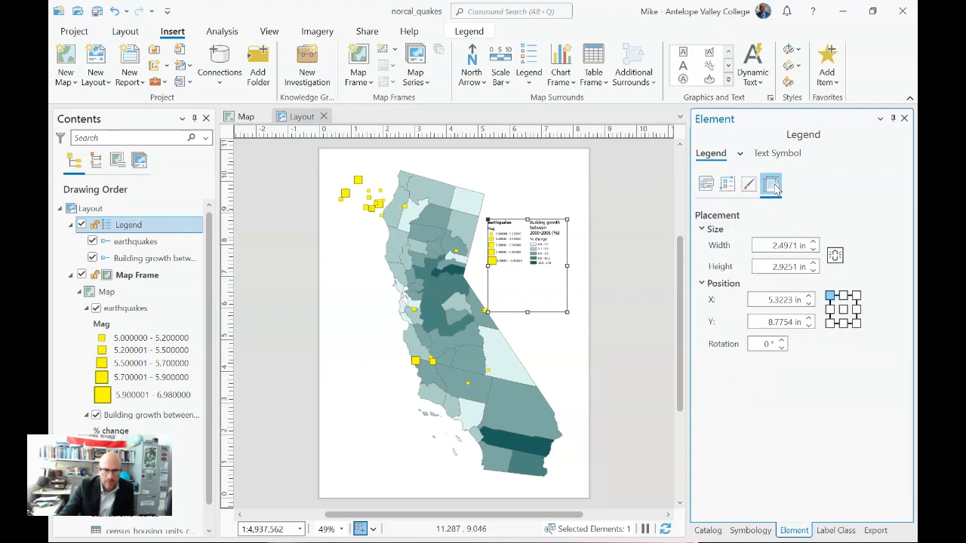
pyautogui.click(706, 185)
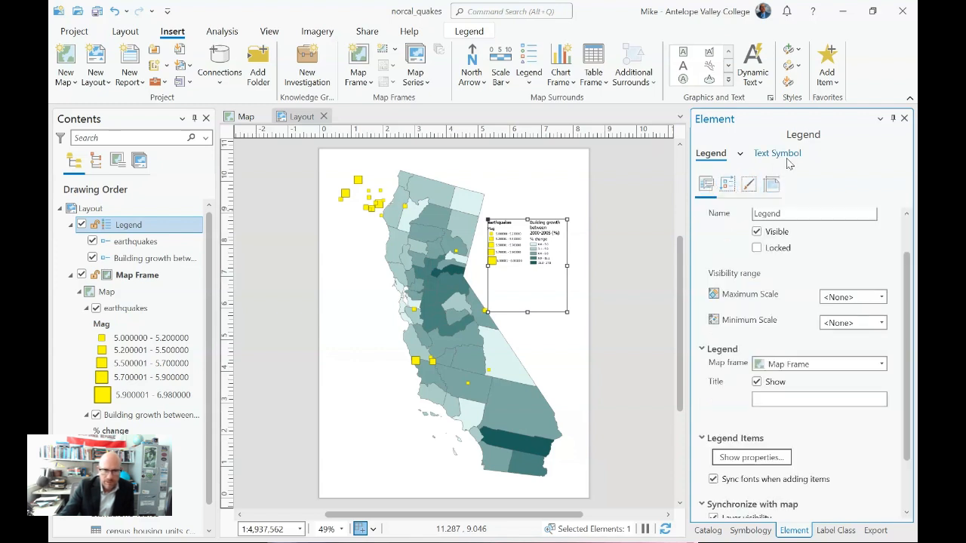
pyautogui.click(741, 154)
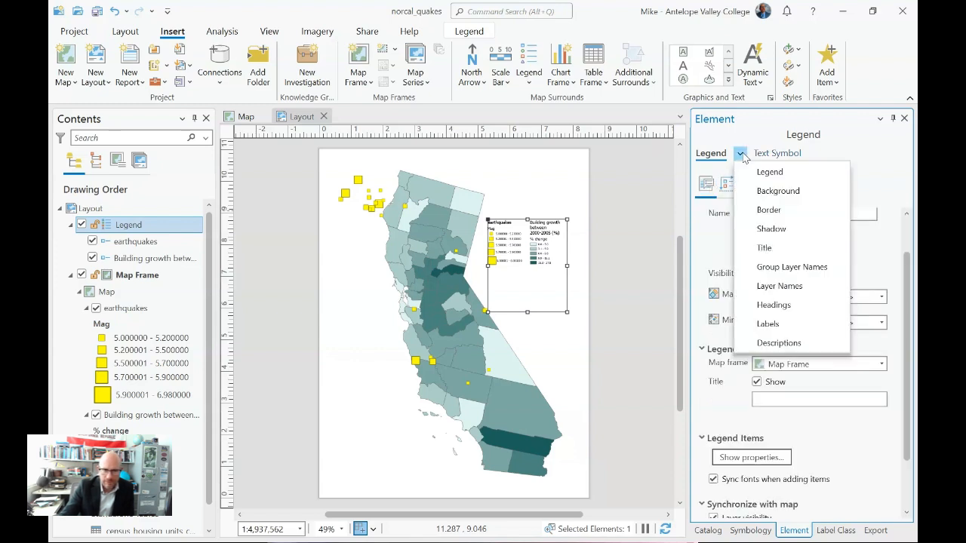
pyautogui.click(805, 286)
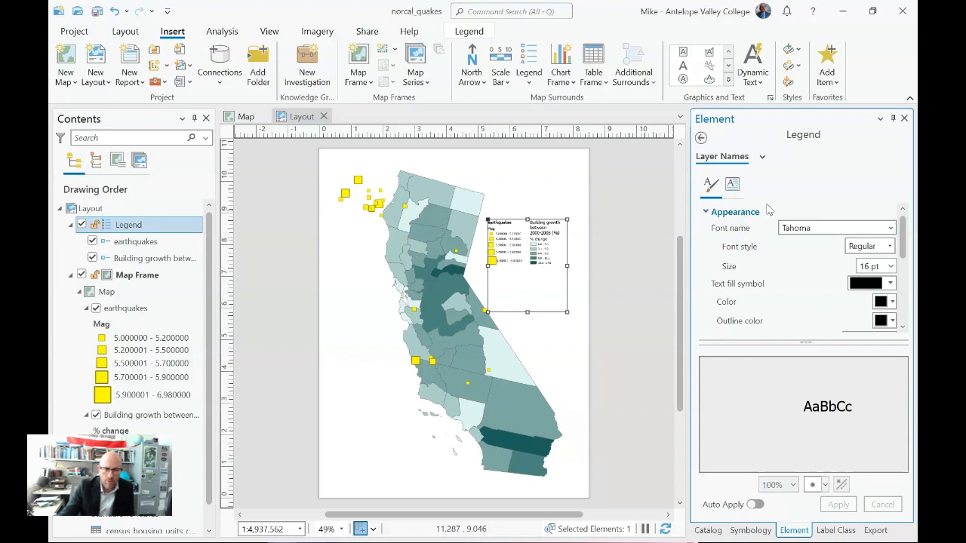
# Step: Open the properties of the earthquakes legend item and turn off its headings
pyautogui.rightClick(136, 241)
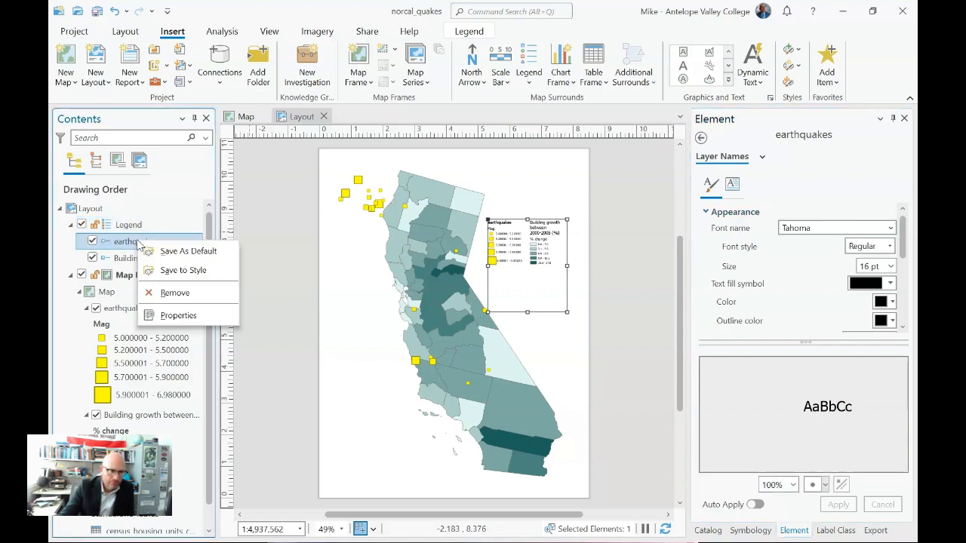
pyautogui.click(197, 316)
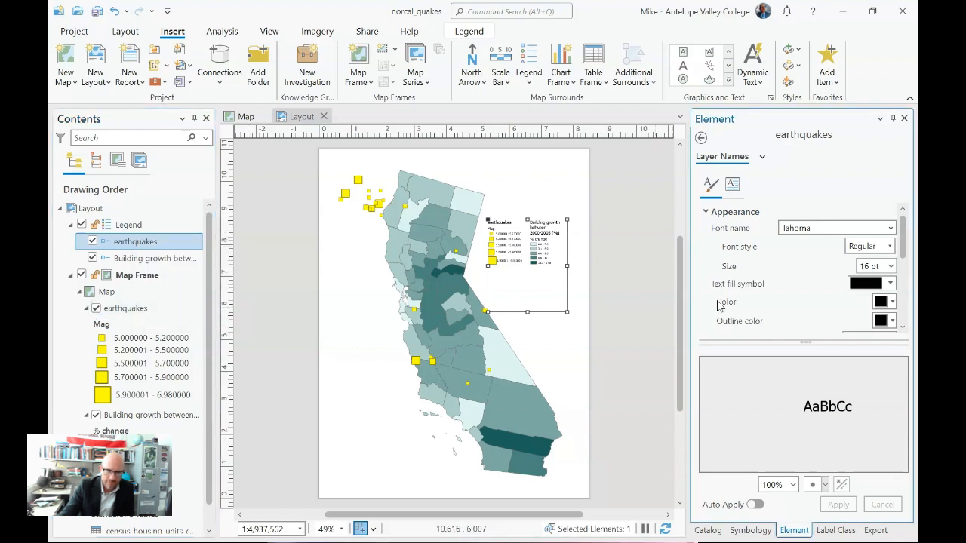
pyautogui.click(701, 139)
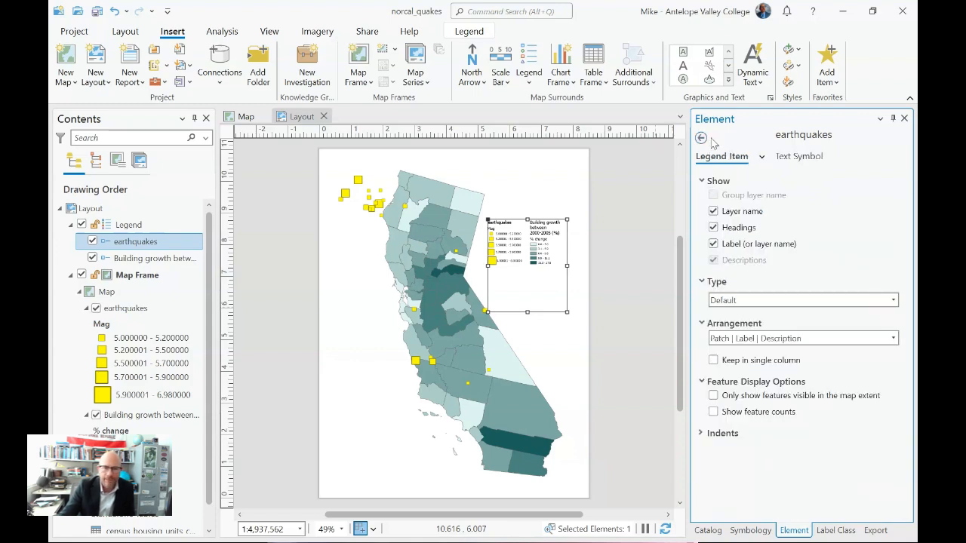
pyautogui.click(714, 228)
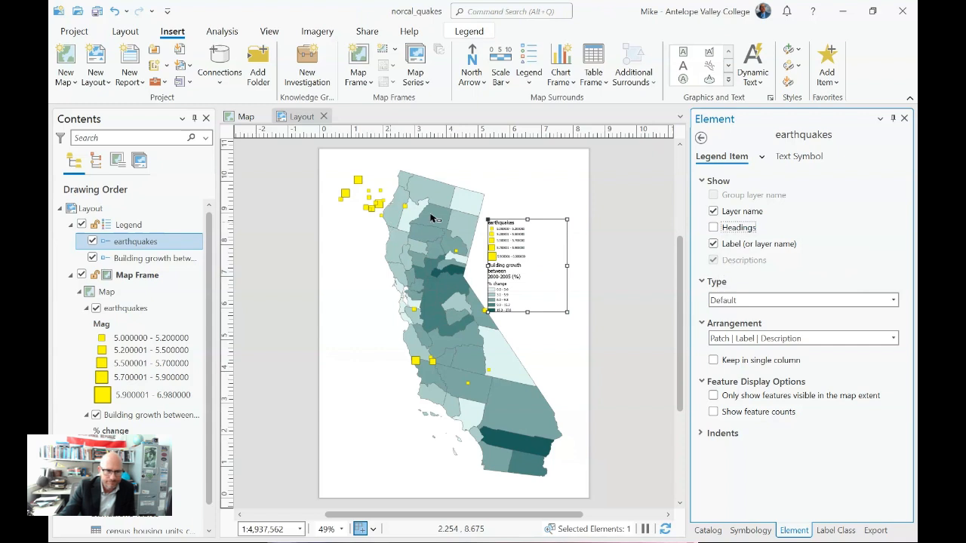
# Step: Turn off the headings of the building growth legend item and save the project
pyautogui.keyDown('ctrl'); pyautogui.click(145, 259); pyautogui.keyUp('ctrl')
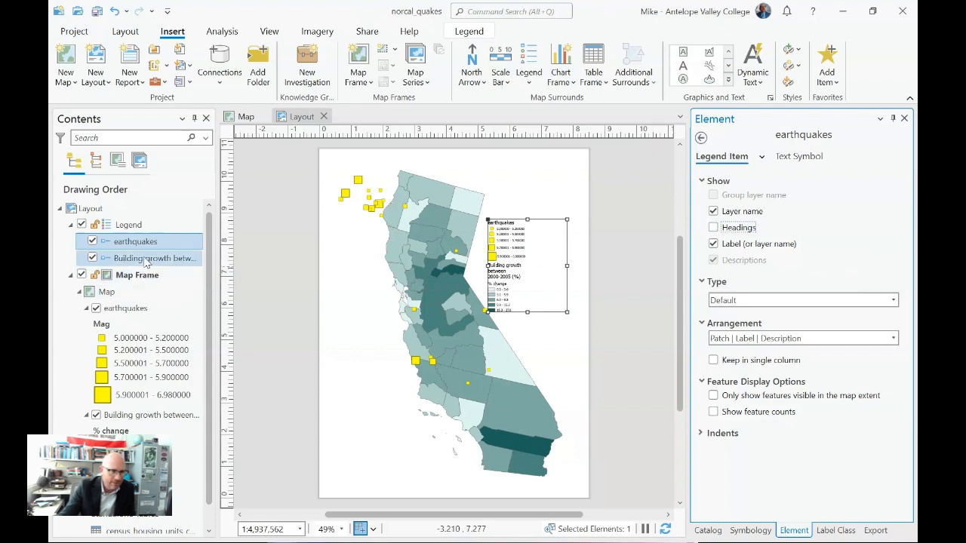
pyautogui.click(146, 259)
pyautogui.click(713, 228)
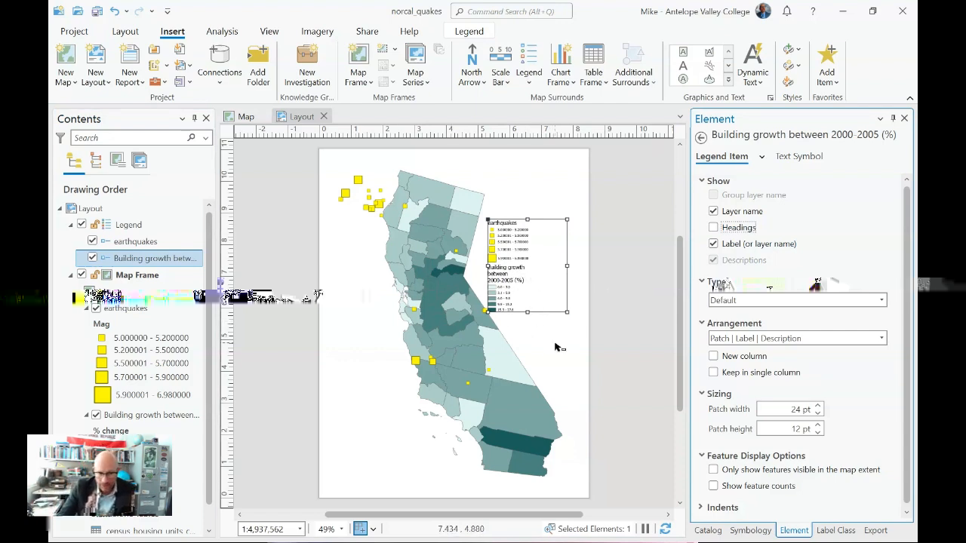
pyautogui.hotkey('ctrl', 's')
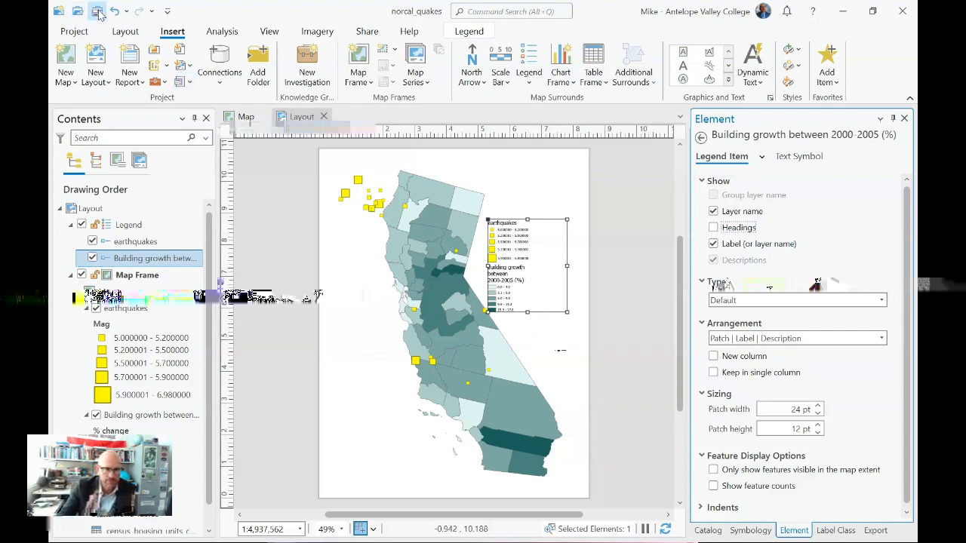
pyautogui.click(541, 363)
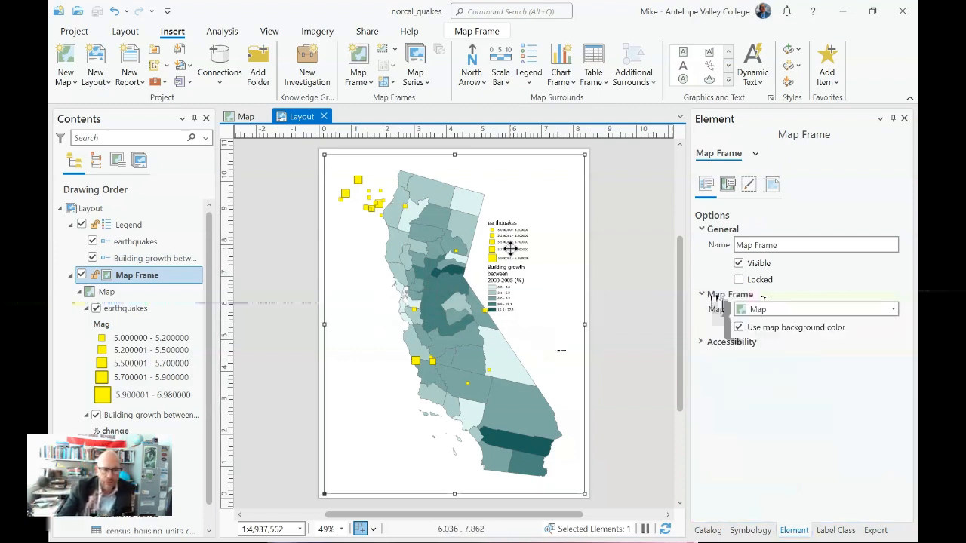
# Step: Move the legend further east of the state outline and add a second legend in the empty area off the southwest coast
pyautogui.moveTo(509, 249); pyautogui.dragTo(526, 250)
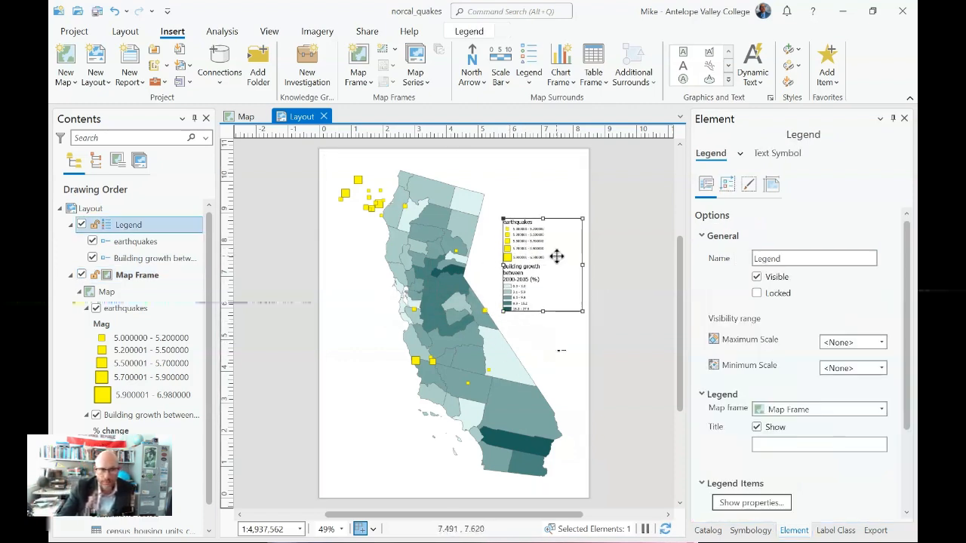
pyautogui.click(528, 82)
pyautogui.click(537, 150)
pyautogui.moveTo(336, 353); pyautogui.dragTo(401, 436)
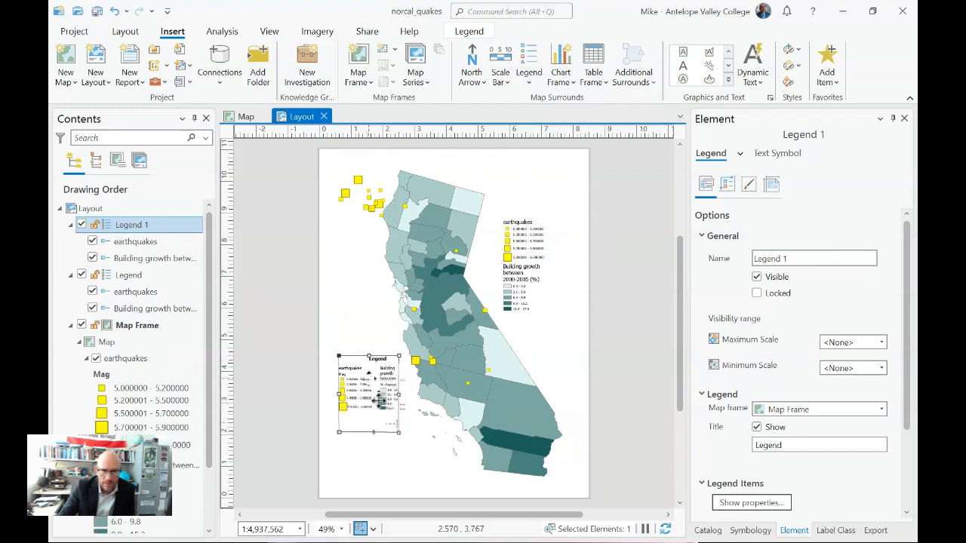
# Step: Examine the new legend's general, arrangement, display and placement settings and the shared properties of its legend items
pyautogui.scroll(-2, 730, 367)
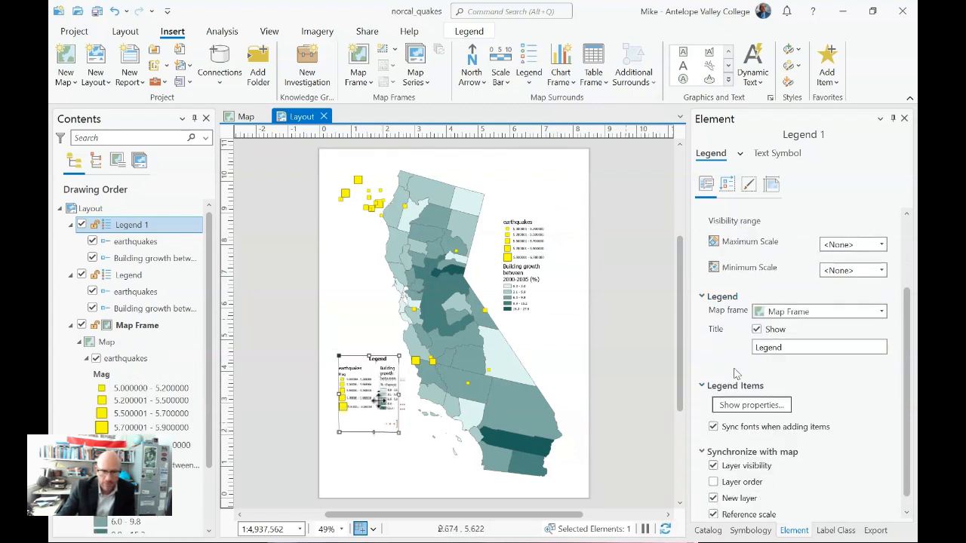
pyautogui.scroll(-1, 732, 407)
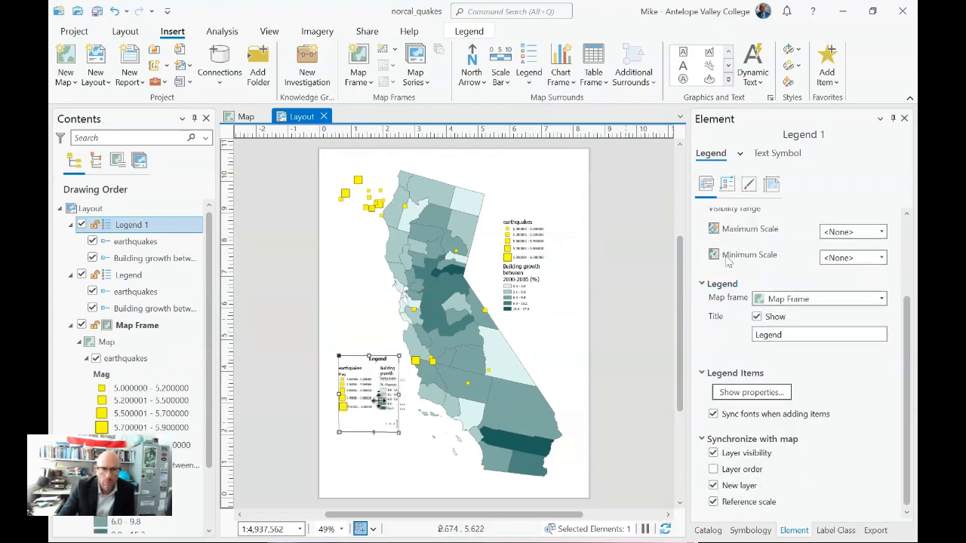
pyautogui.click(727, 189)
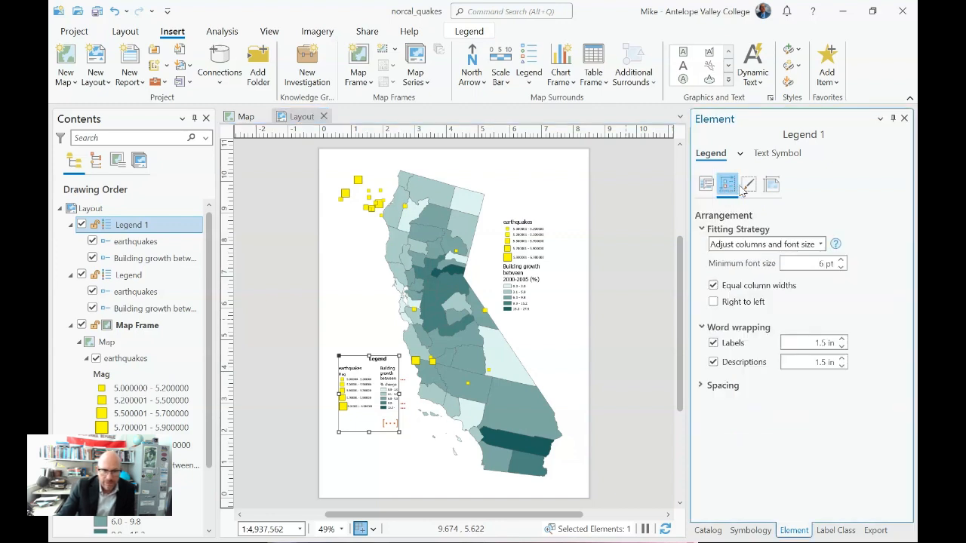
pyautogui.click(746, 187)
pyautogui.click(770, 186)
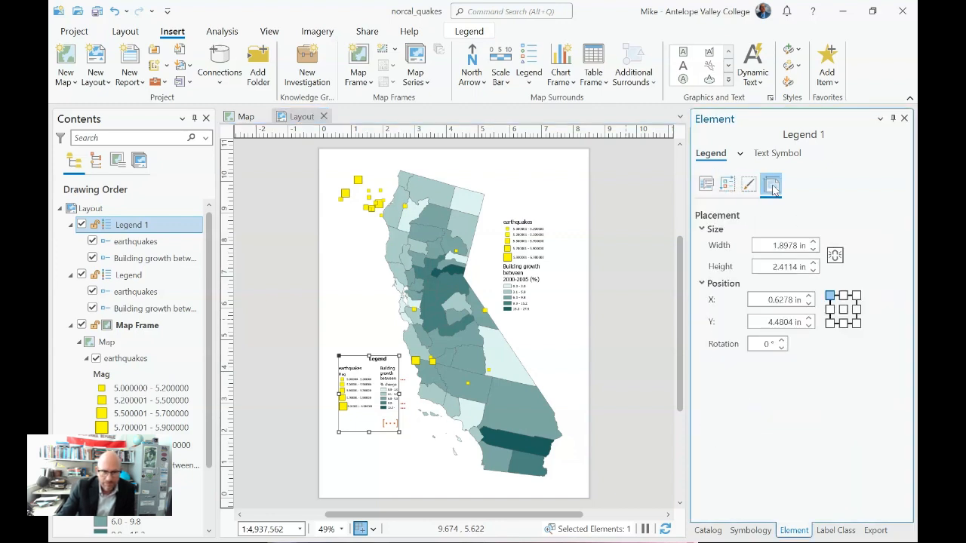
pyautogui.click(707, 184)
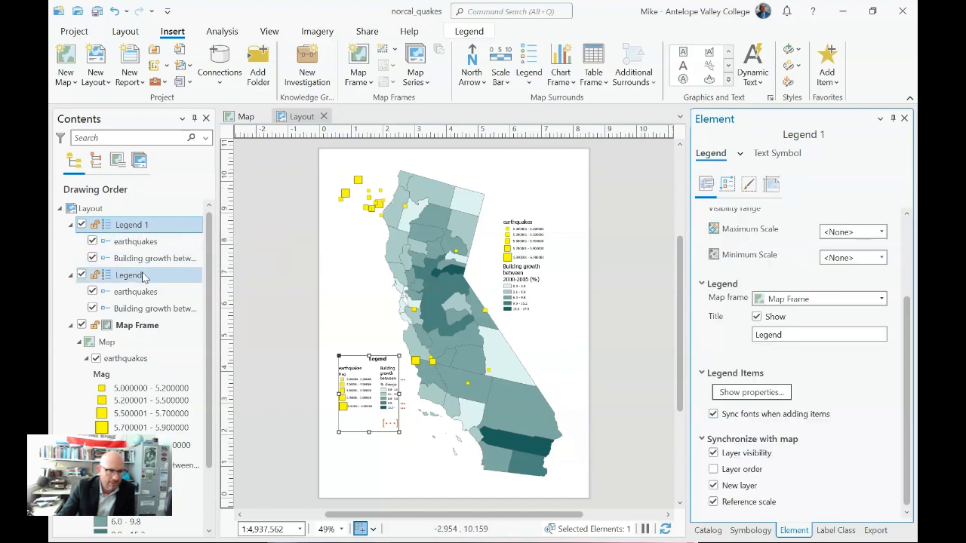
pyautogui.rightClick(144, 231)
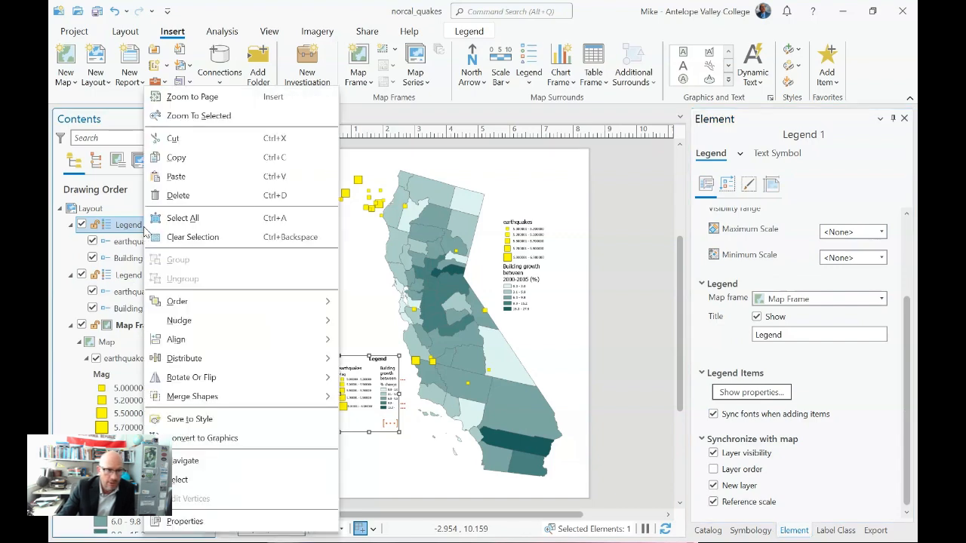
pyautogui.click(196, 522)
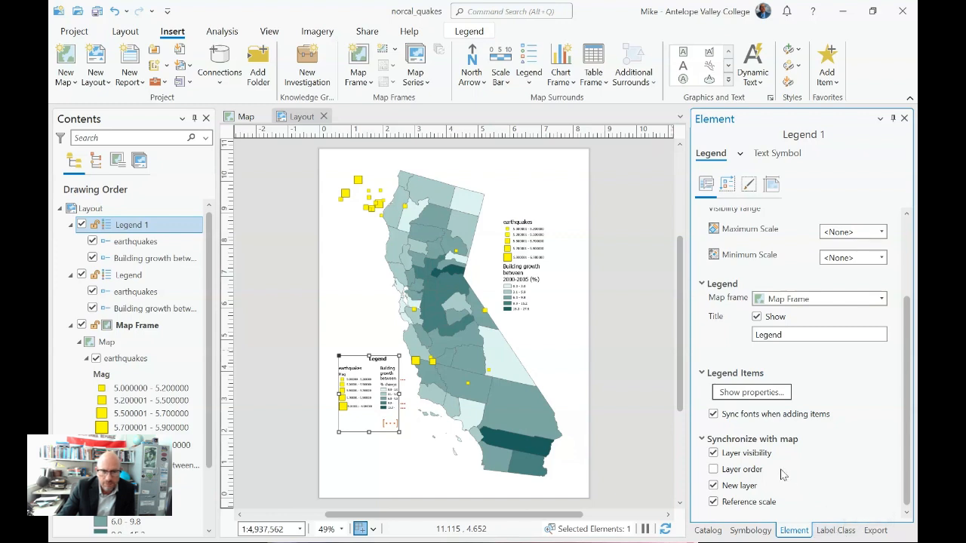
pyautogui.click(752, 393)
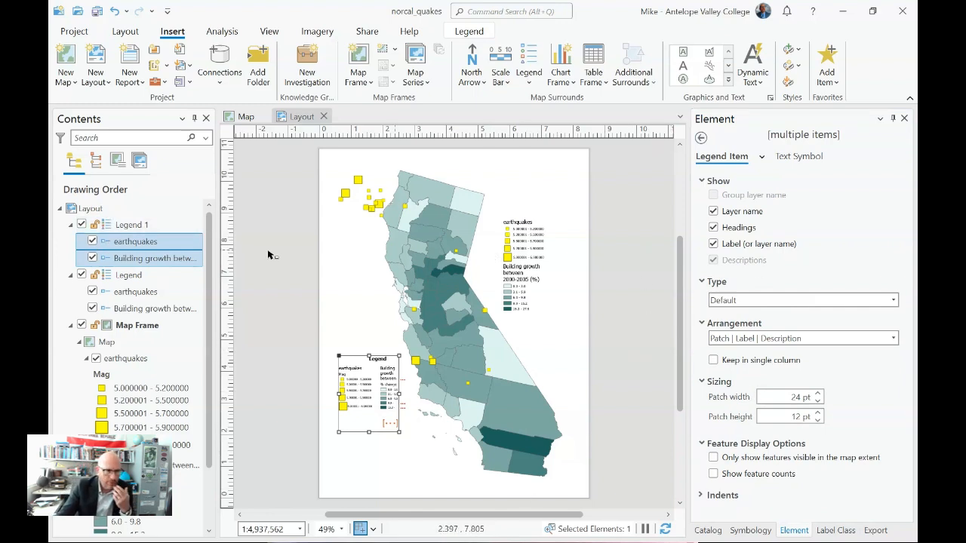
# Step: Hide the building growth item in the second legend so that it lists only earthquakes
pyautogui.keyDown('ctrl'); pyautogui.click(98, 259); pyautogui.keyUp('ctrl')
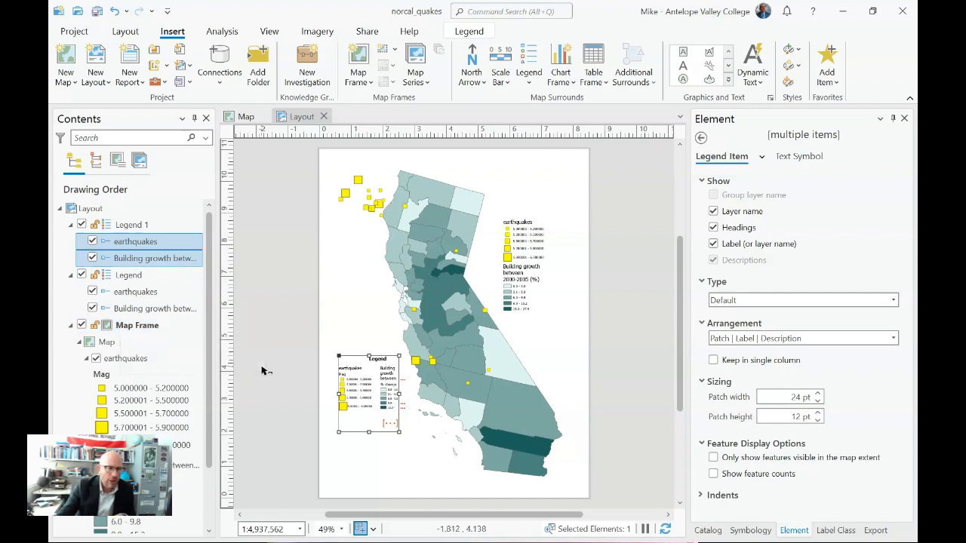
pyautogui.click(92, 258)
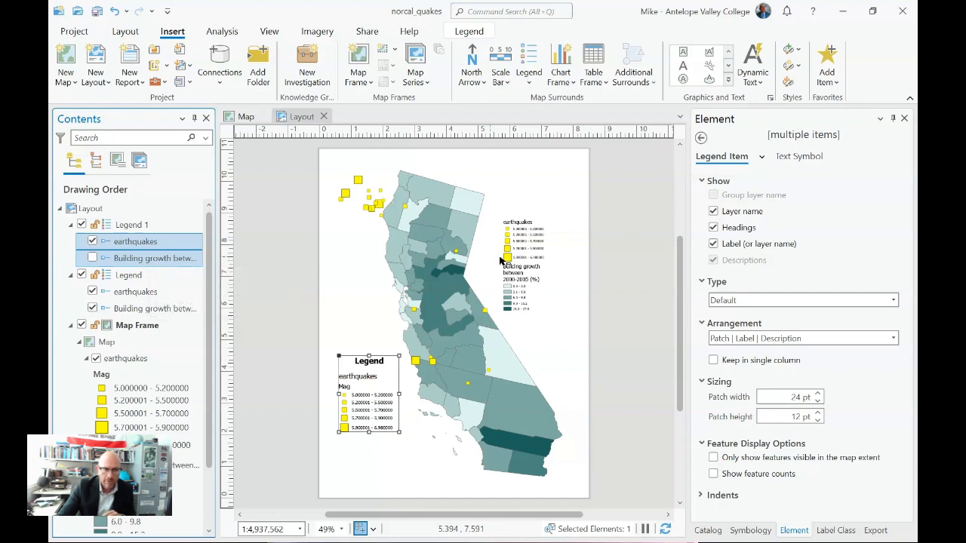
# Step: Hide the earthquakes item in the original legend and shift that legend slightly down toward the page's east edge
pyautogui.click(523, 258)
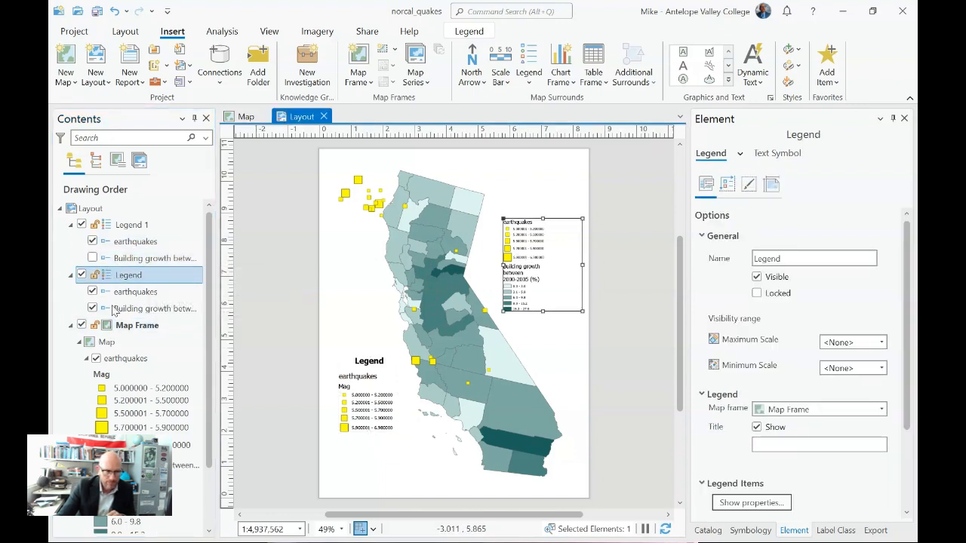
pyautogui.click(92, 292)
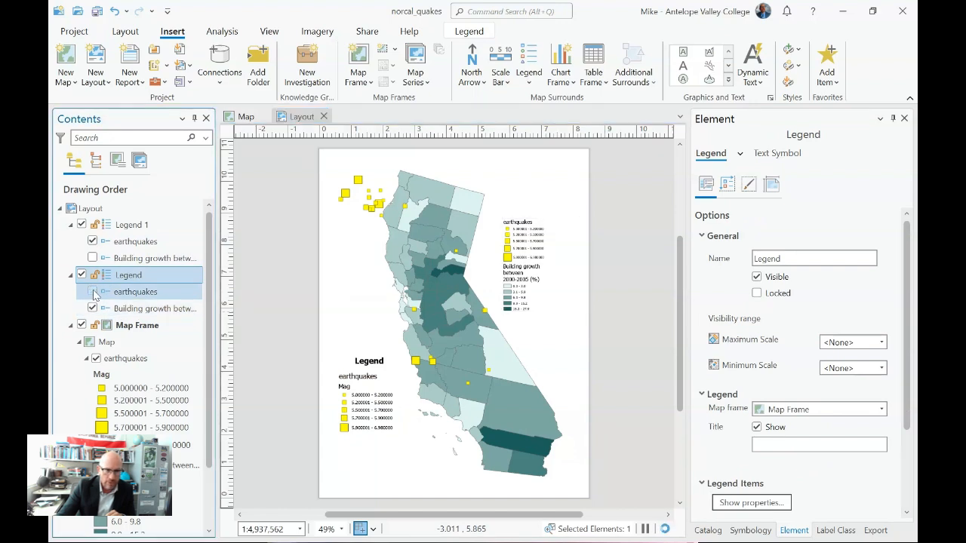
pyautogui.moveTo(523, 243); pyautogui.dragTo(531, 251)
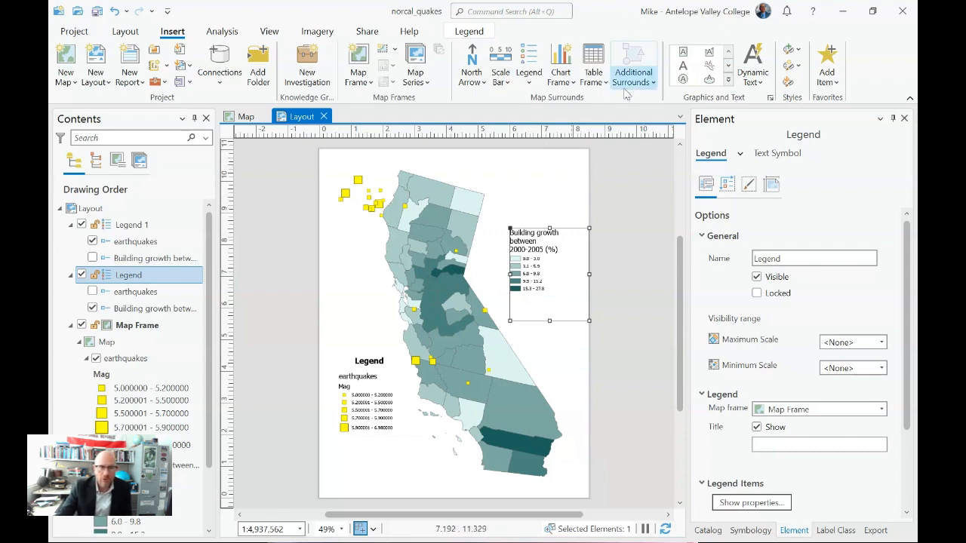
# Step: Add the title text "Building Growth compared to major Earthquakes" and move it across the head of the page
pyautogui.click(708, 66)
pyautogui.click(432, 157)
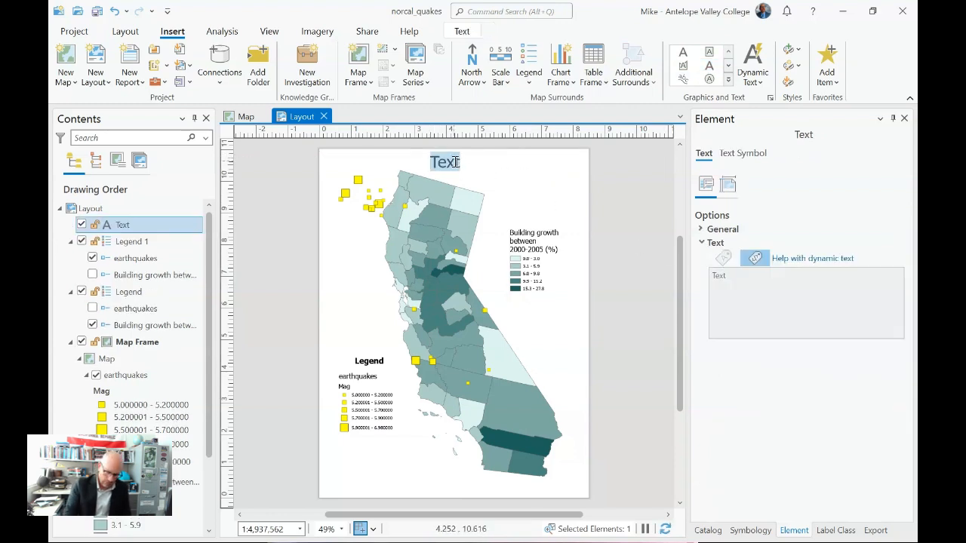
pyautogui.write('Building Growth c')
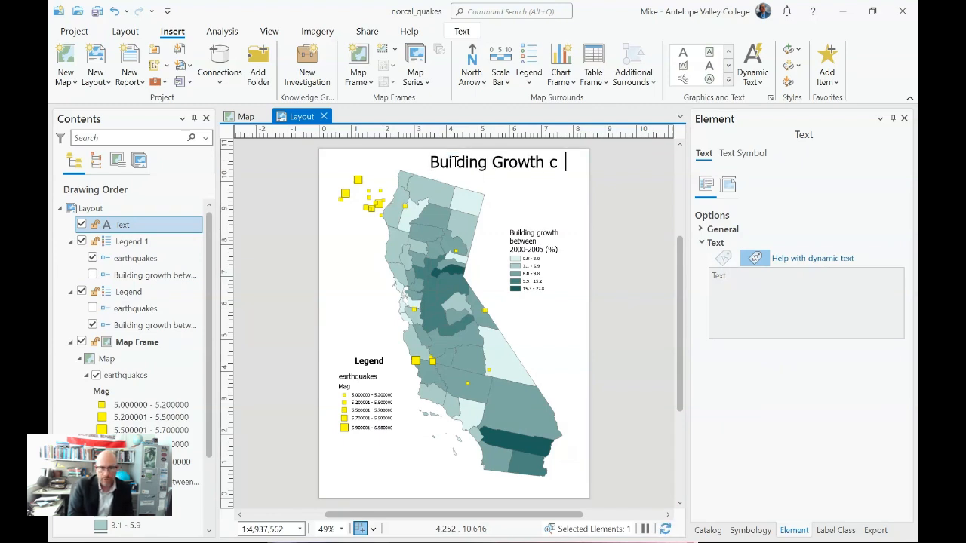
pyautogui.write('ompared to maj')
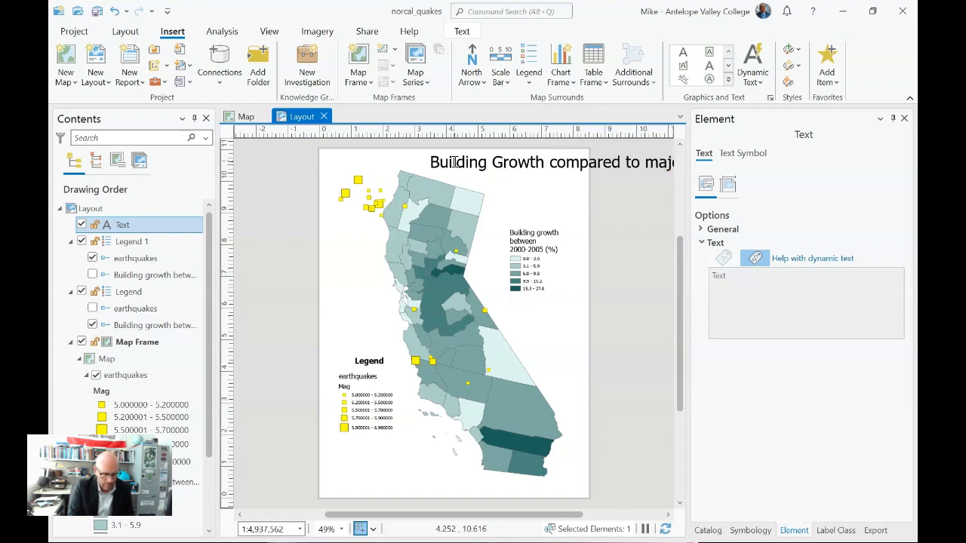
pyautogui.press('Return')
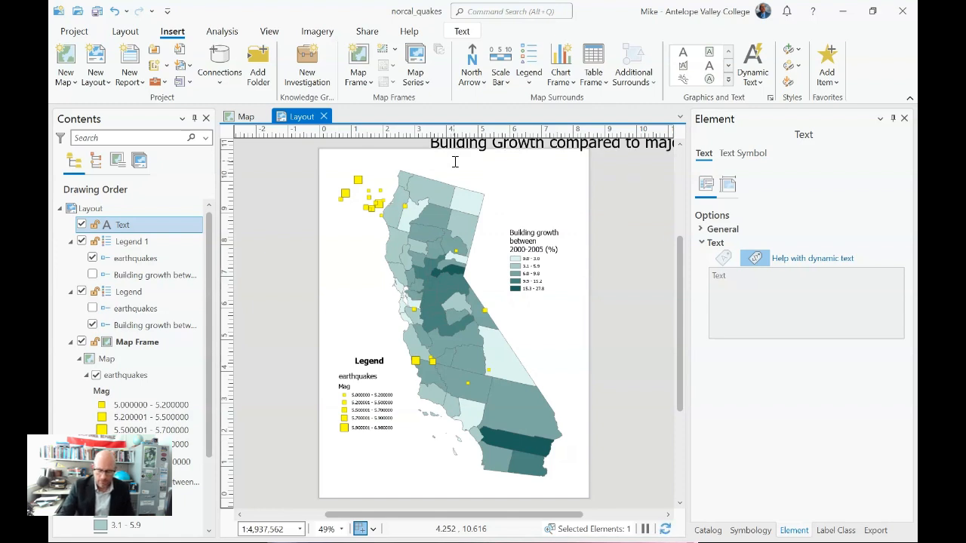
pyautogui.press('BackSpace')
pyautogui.click(628, 238)
pyautogui.moveTo(549, 159); pyautogui.dragTo(474, 164)
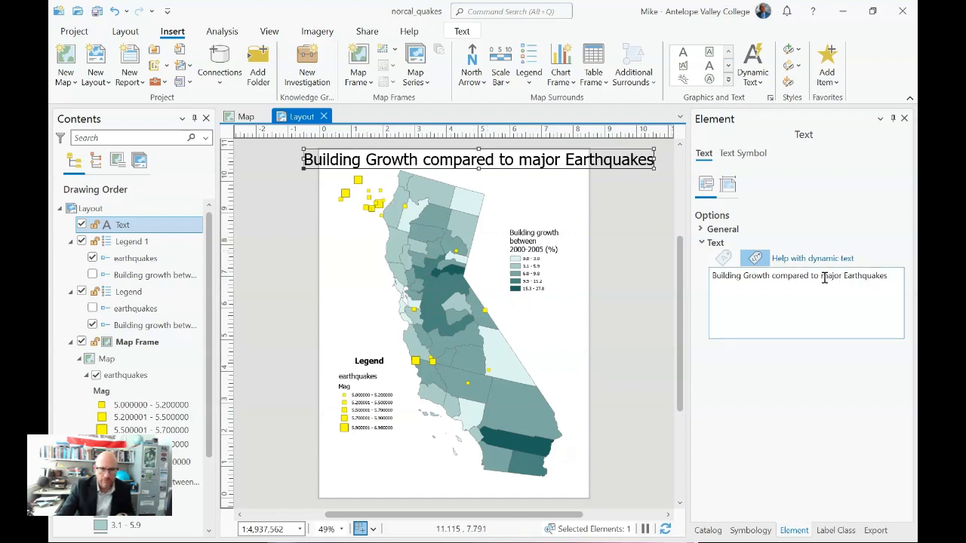
# Step: Set the title's font size to 22 pt and apply it
pyautogui.click(739, 155)
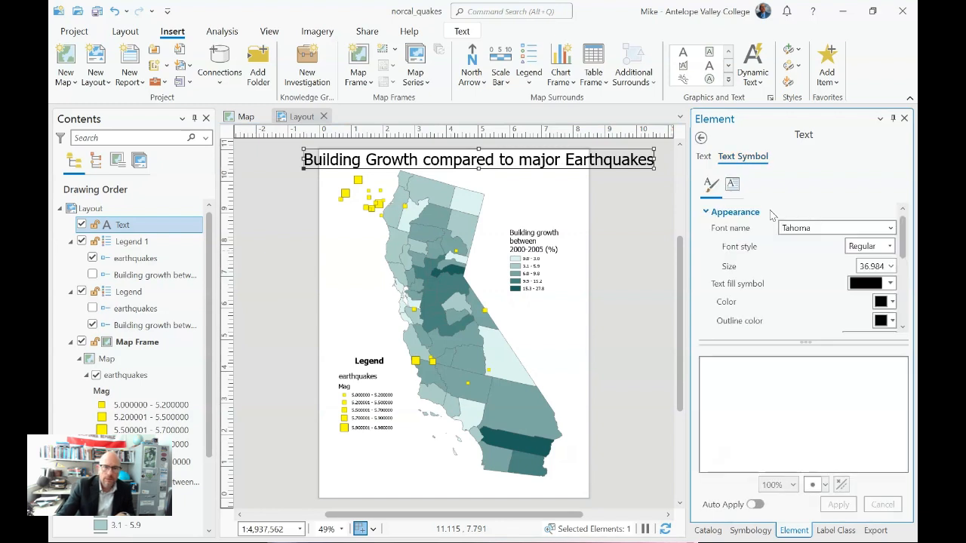
pyautogui.click(891, 266)
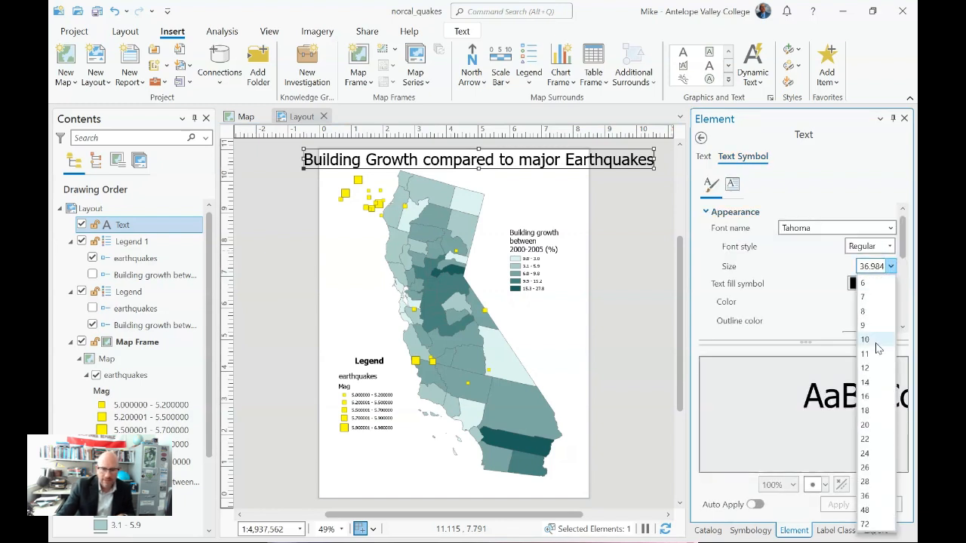
pyautogui.click(865, 439)
pyautogui.click(837, 505)
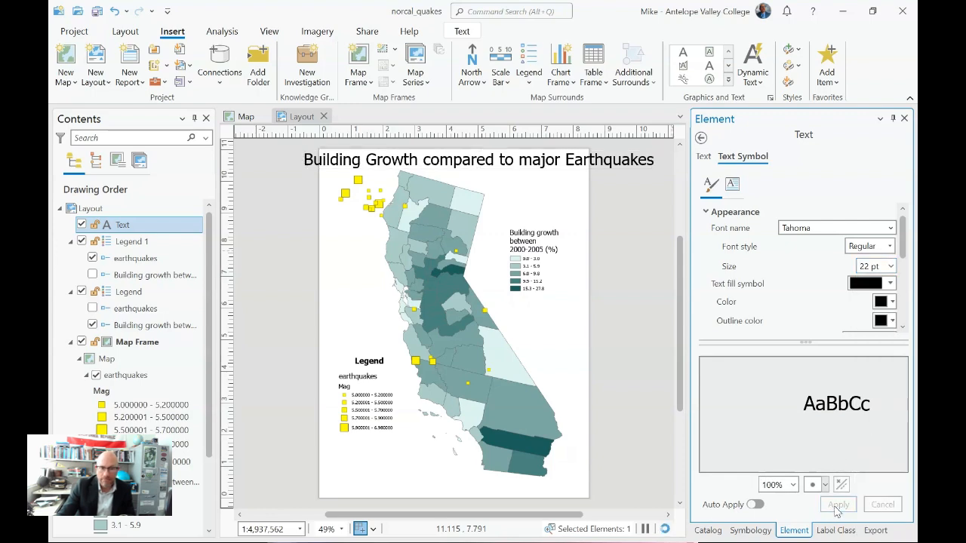
# Step: Apply the True Crimes font to the title
pyautogui.click(890, 228)
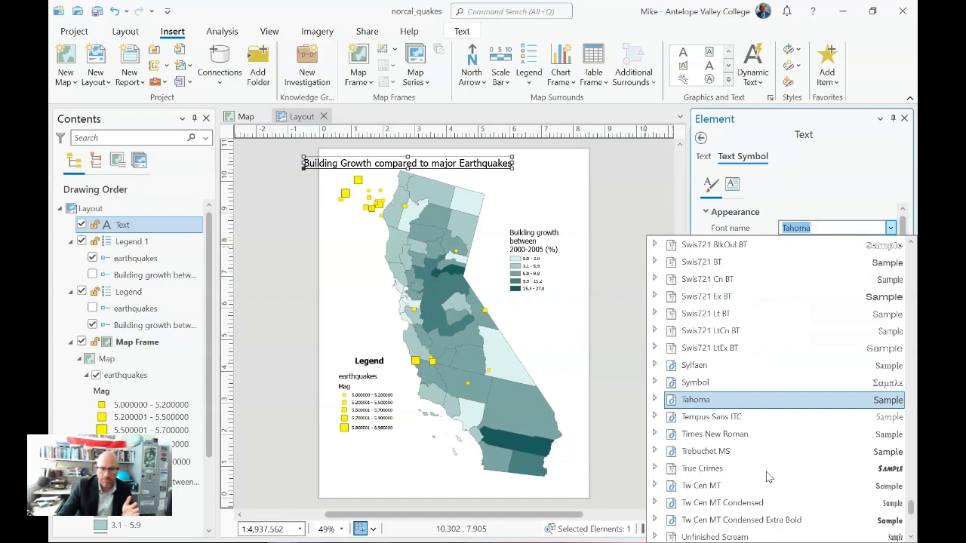
pyautogui.click(716, 469)
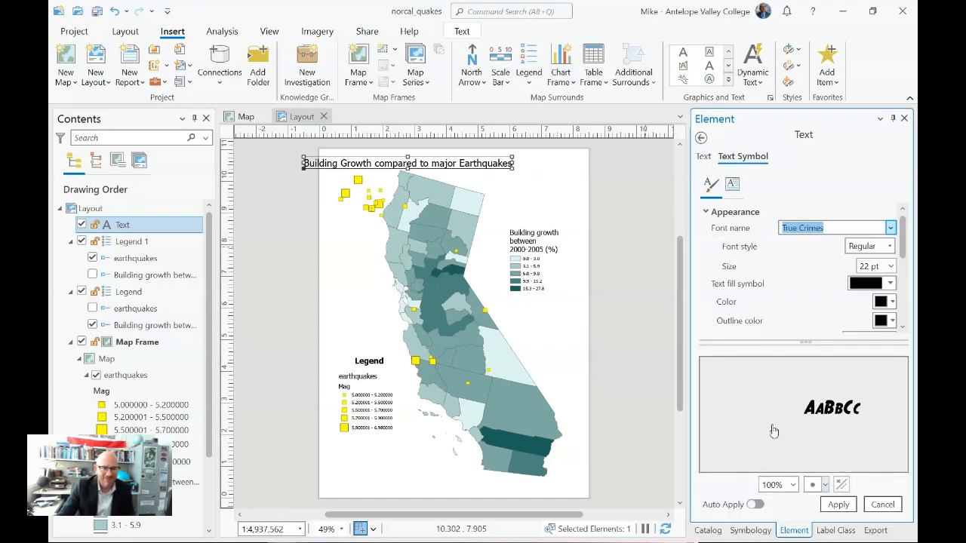
pyautogui.click(841, 505)
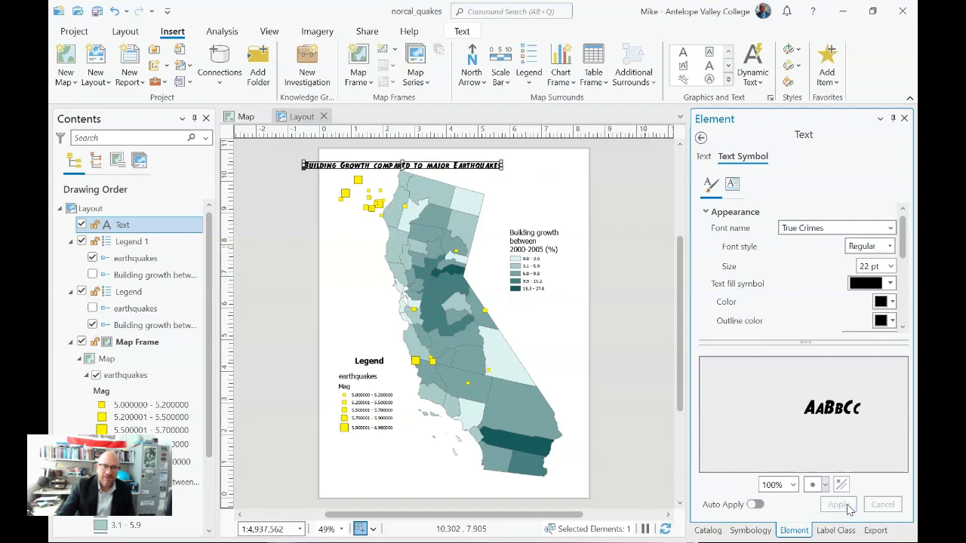
# Step: Change the title's font to Adobe Caslon Pro and roughly center the title above the map
pyautogui.click(891, 227)
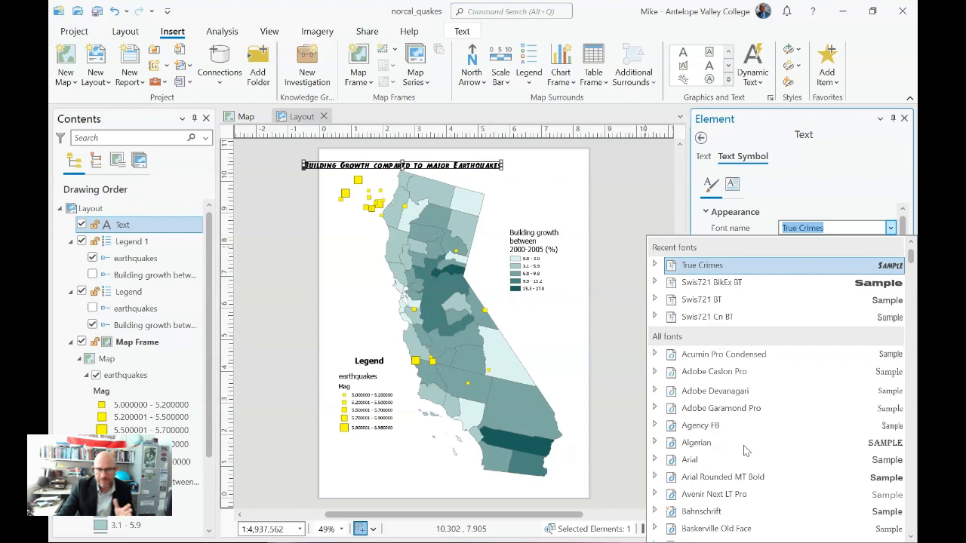
pyautogui.click(741, 369)
pyautogui.click(832, 506)
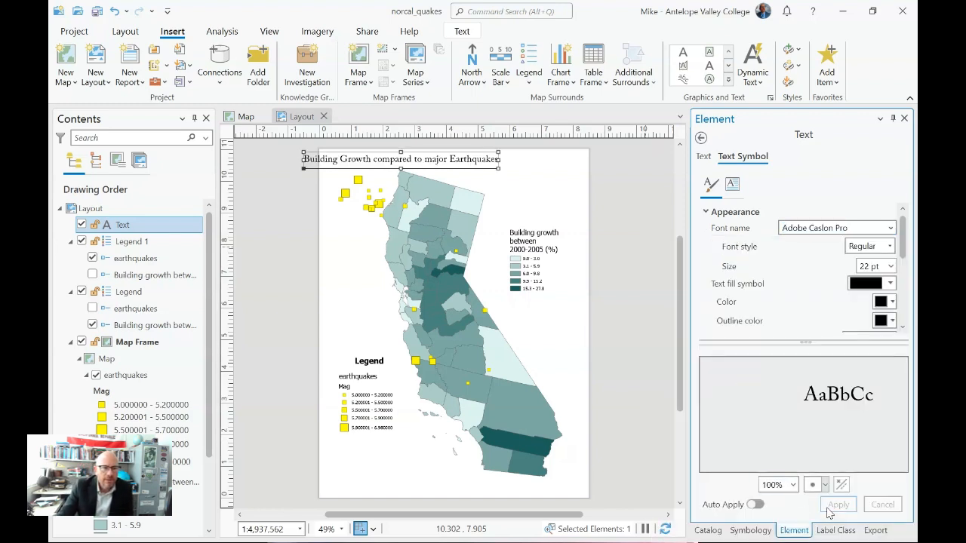
pyautogui.moveTo(362, 157); pyautogui.dragTo(403, 160)
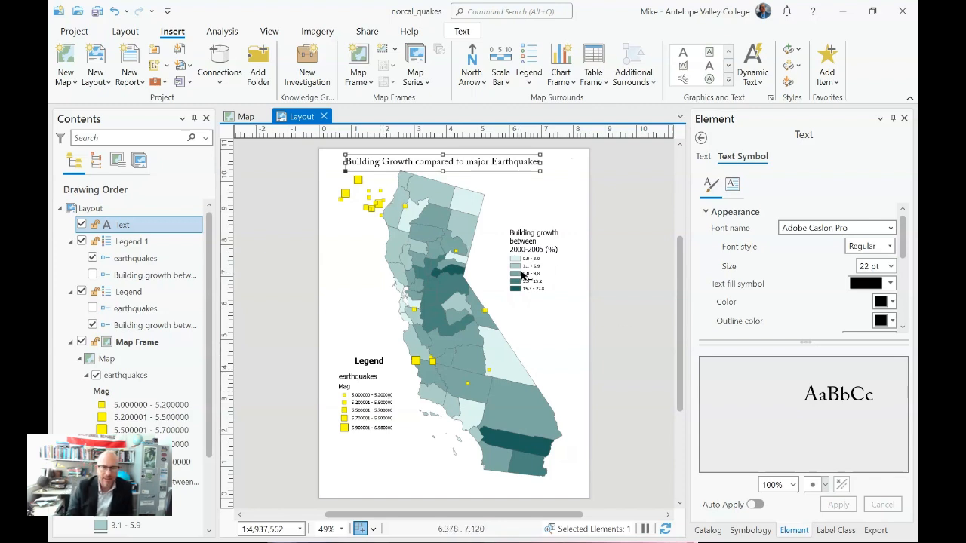
pyautogui.click(615, 342)
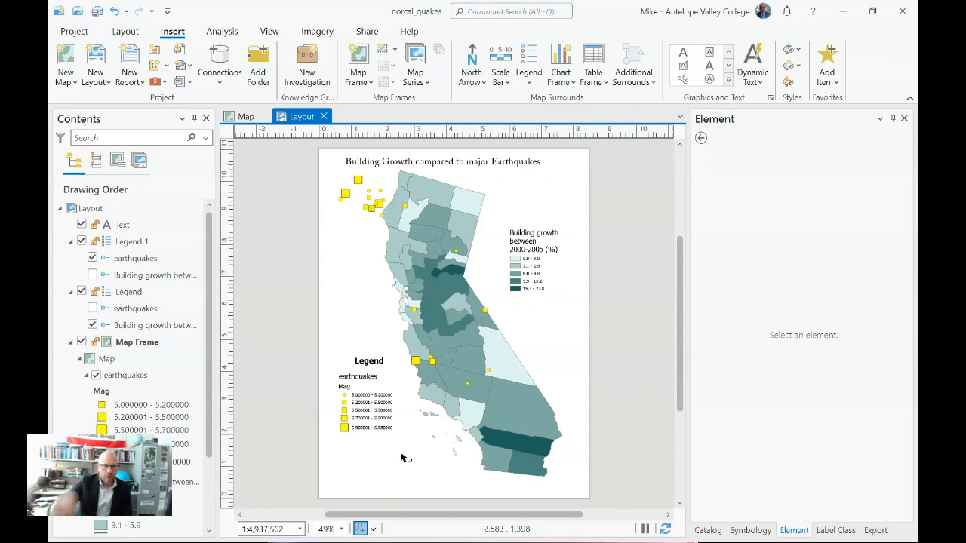
# Step: Insert the plain solid black north arrow in the blank area below the building growth legend
pyautogui.click(476, 73)
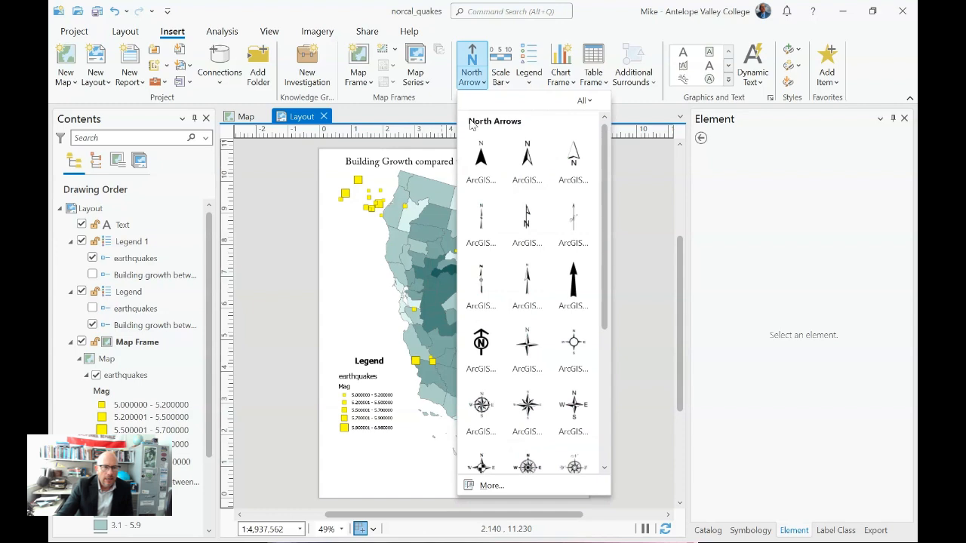
pyautogui.click(573, 276)
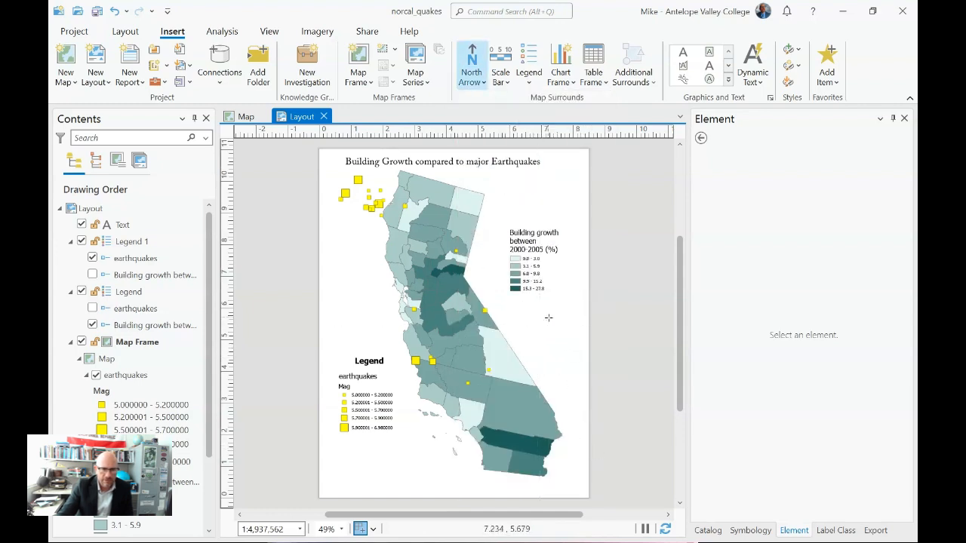
pyautogui.click(554, 332)
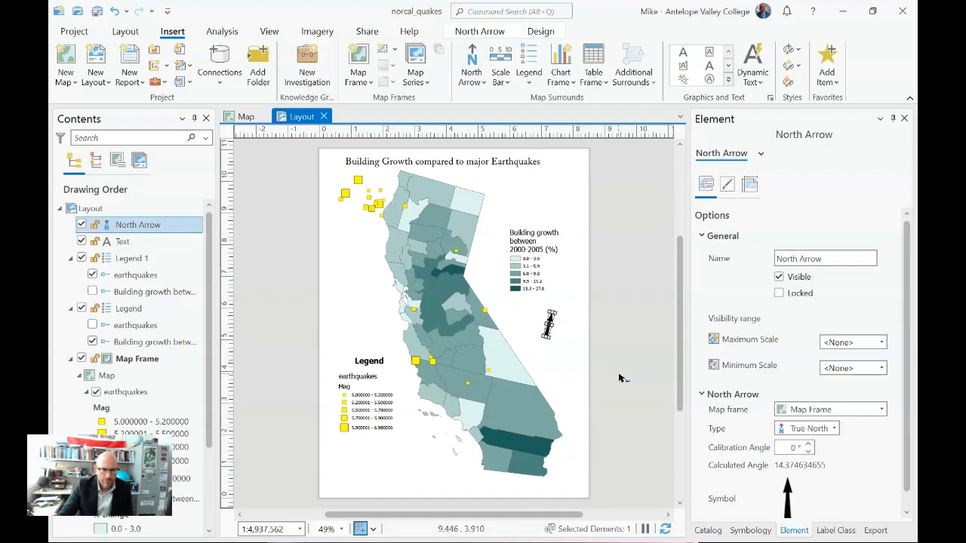
pyautogui.click(619, 377)
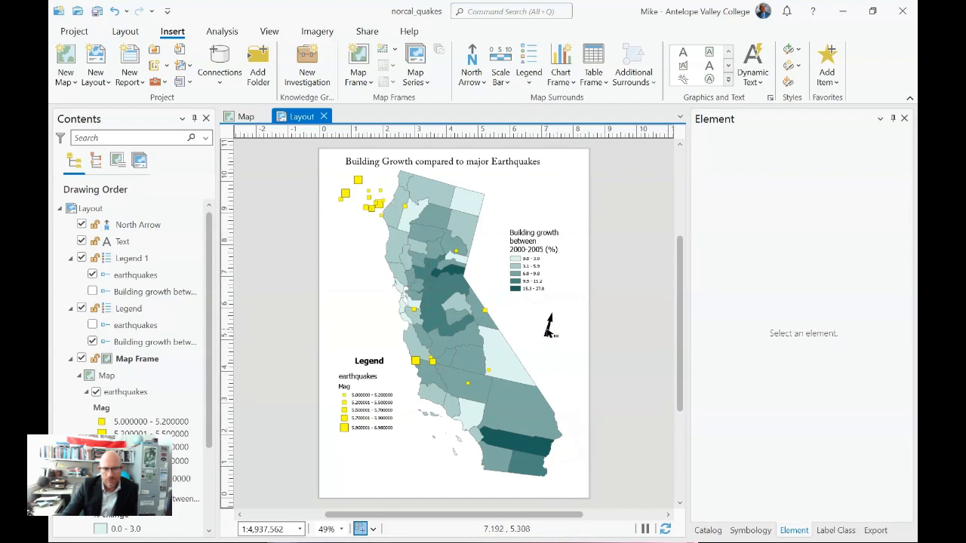
# Step: Select the tilted north arrow beside the state and delete it from the layout
pyautogui.click(549, 326)
pyautogui.click(562, 338)
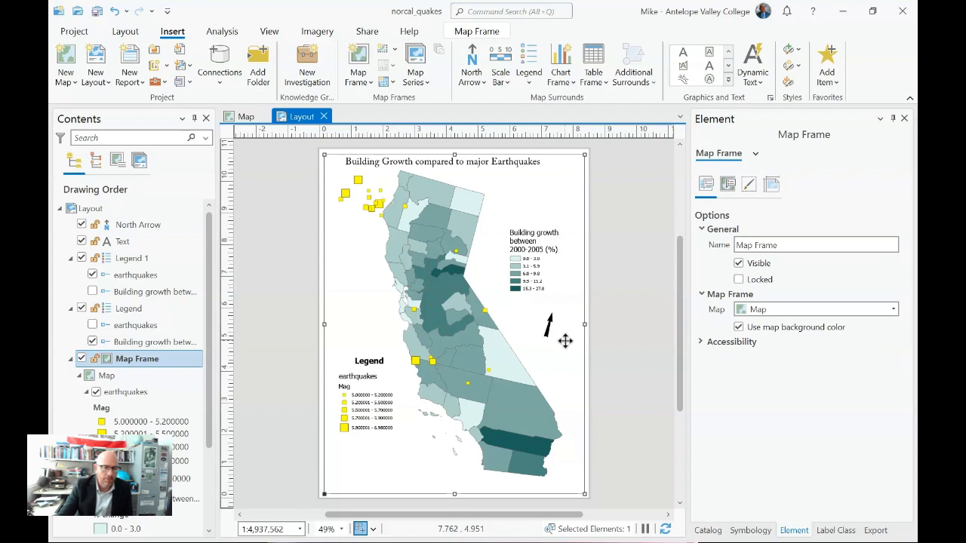
pyautogui.click(551, 326)
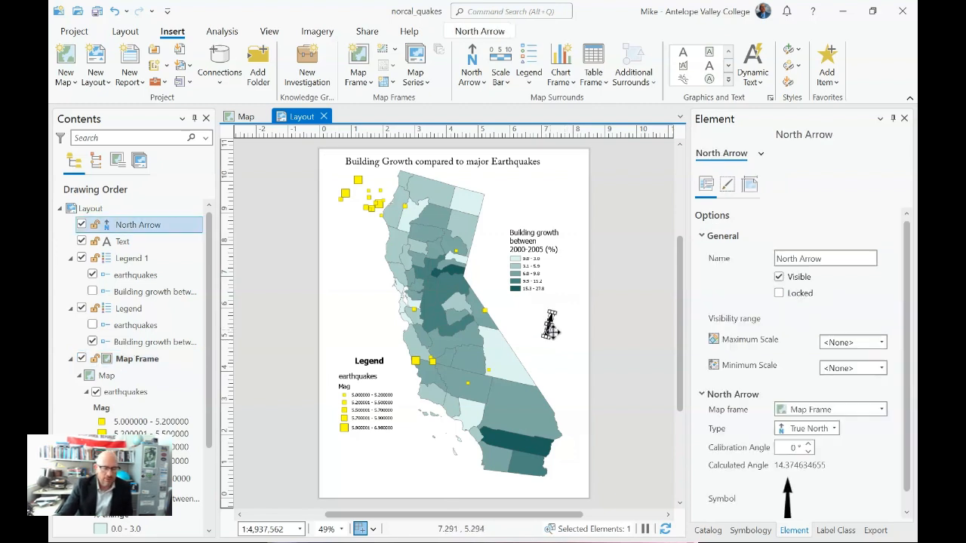
pyautogui.press('Delete')
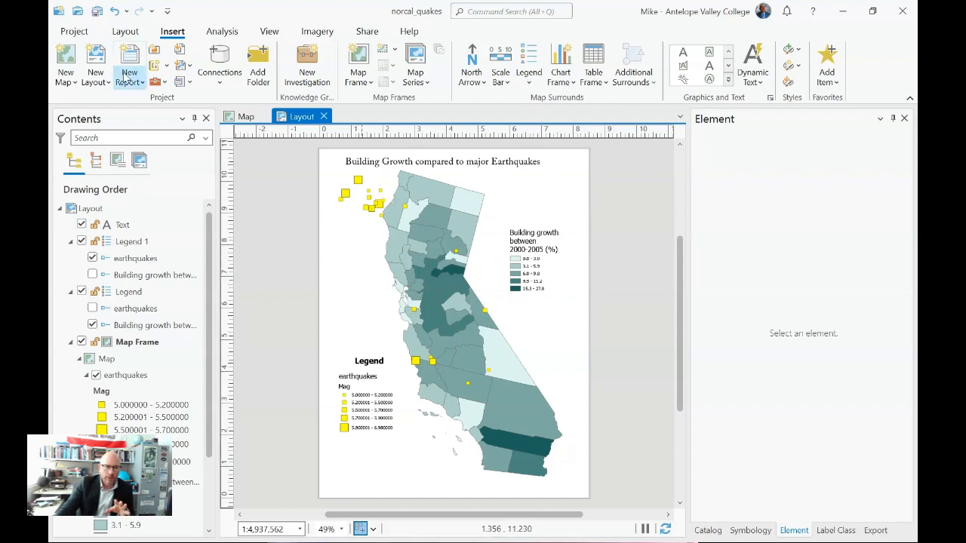
# Step: Save the project and bring up the commands for sharing and exporting the layout
pyautogui.click(98, 11)
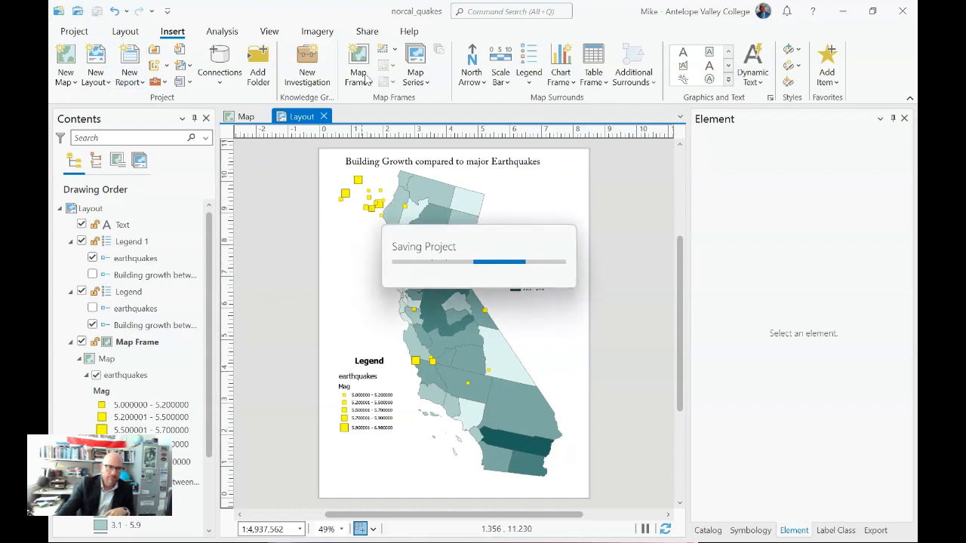
pyautogui.click(367, 32)
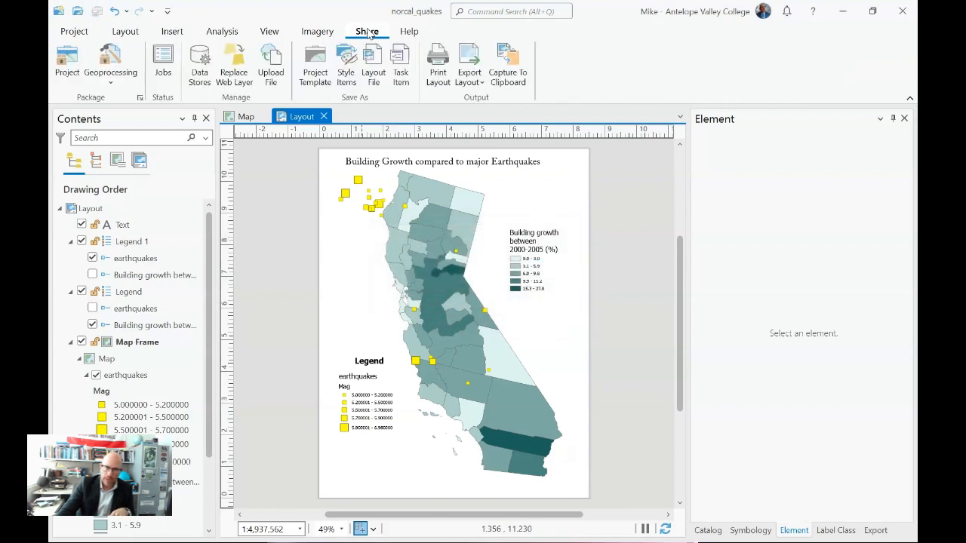